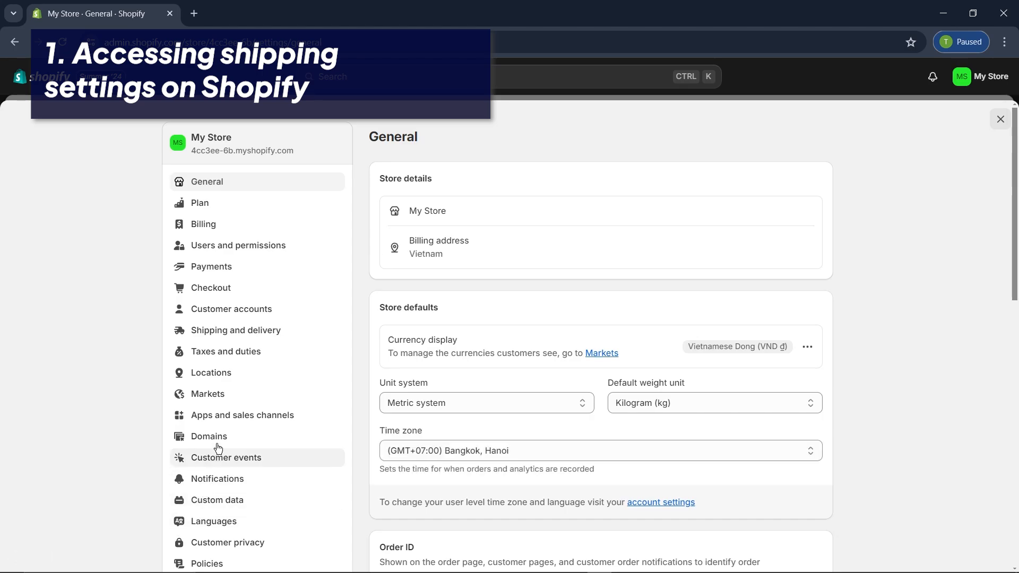
Open the store's Shipping and delivery settings and go to the Shipping section
{"action": "left_click", "coordinate": [251, 332]}
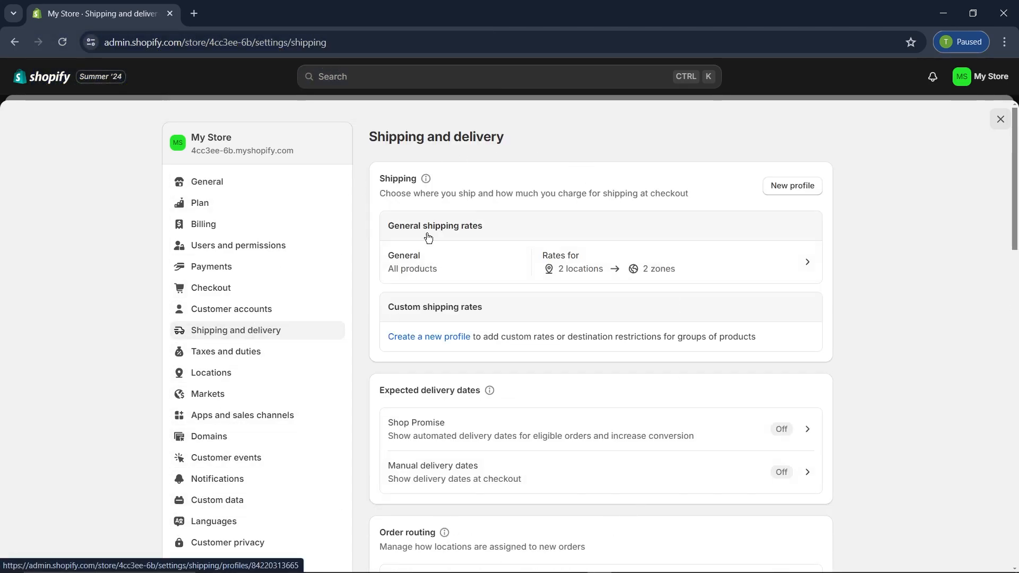
{"action": "left_click_drag", "start_coordinate": [505, 137], "coordinate": [370, 139]}
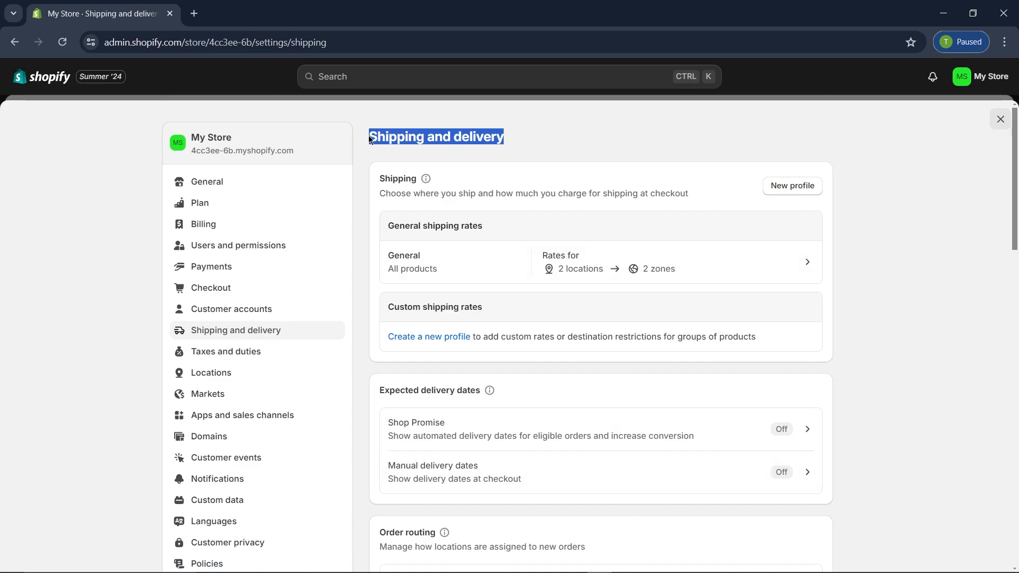
{"action": "left_click", "coordinate": [720, 132]}
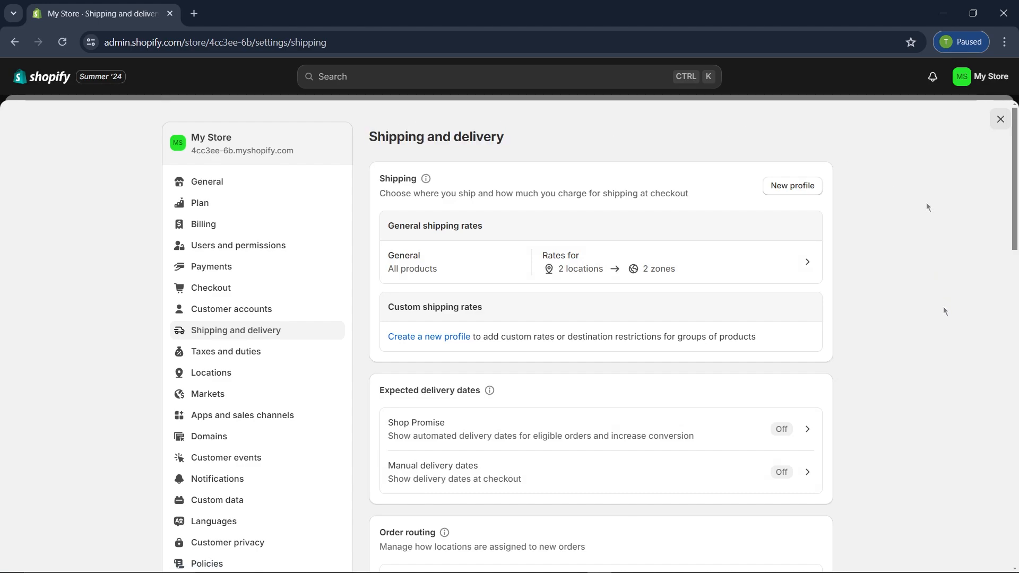
{"action": "left_click_drag", "start_coordinate": [507, 137], "coordinate": [360, 145]}
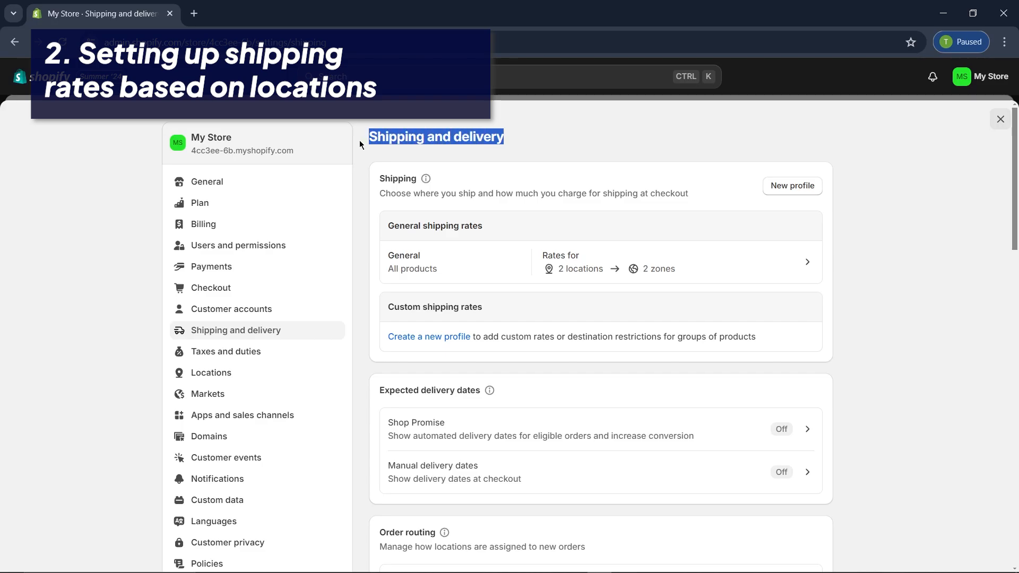
{"action": "left_click_drag", "start_coordinate": [378, 179], "coordinate": [416, 181]}
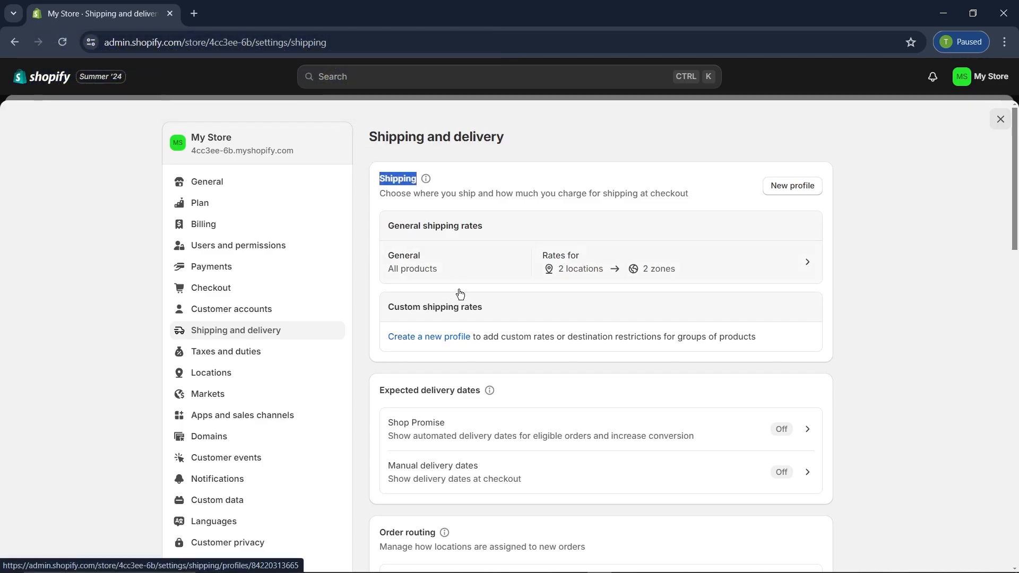
Open the General shipping profile under general shipping rates and go to its Domestic shipping zone
{"action": "left_click", "coordinate": [764, 266]}
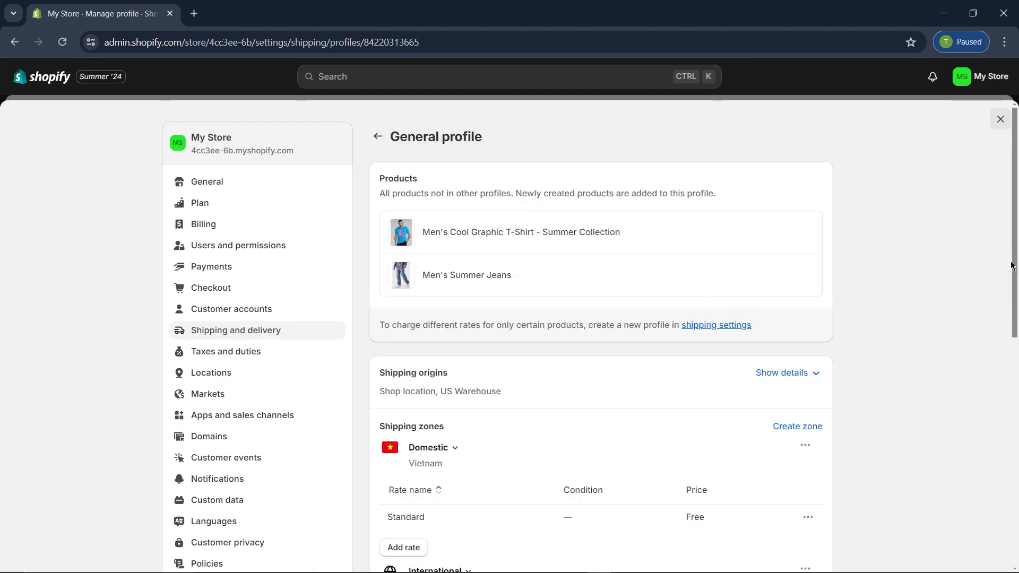
{"action": "scroll", "coordinate": [511, 224], "scroll_direction": "down", "scroll_amount": 4}
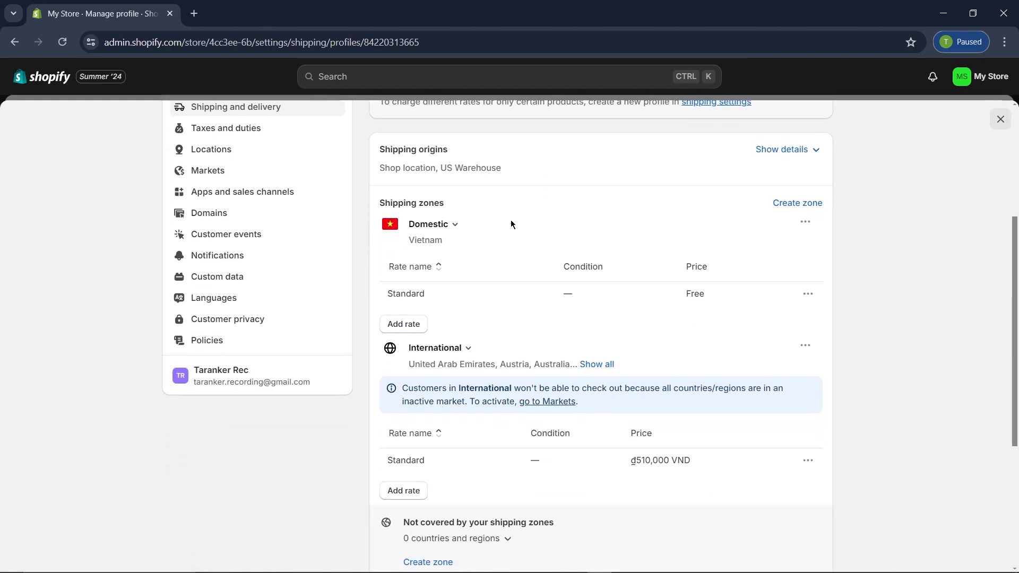
{"action": "left_click_drag", "start_coordinate": [476, 230], "coordinate": [359, 229]}
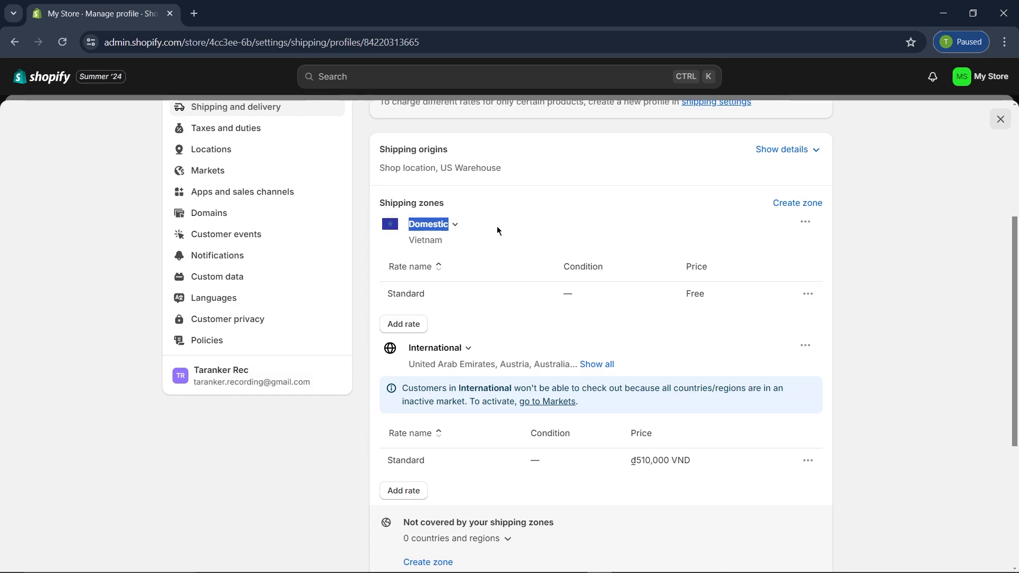
Add a custom flat rate named "Shipping" at 25,000 VND to the Domestic zone, and start a new rate for the International zone
{"action": "left_click", "coordinate": [404, 325]}
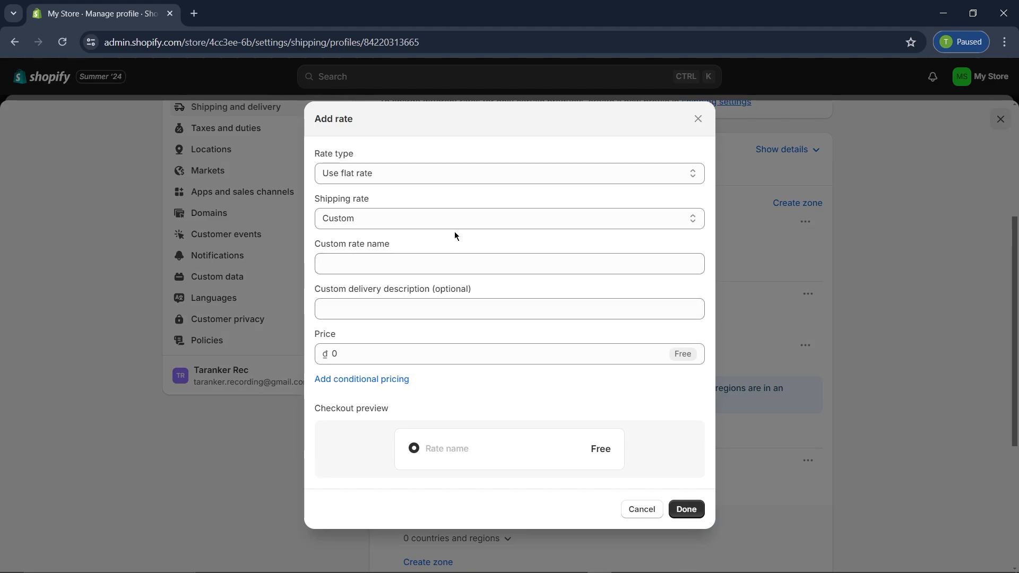
{"action": "left_click", "coordinate": [439, 176]}
{"action": "left_click", "coordinate": [439, 175]}
{"action": "left_click", "coordinate": [424, 221]}
{"action": "left_click", "coordinate": [424, 221]}
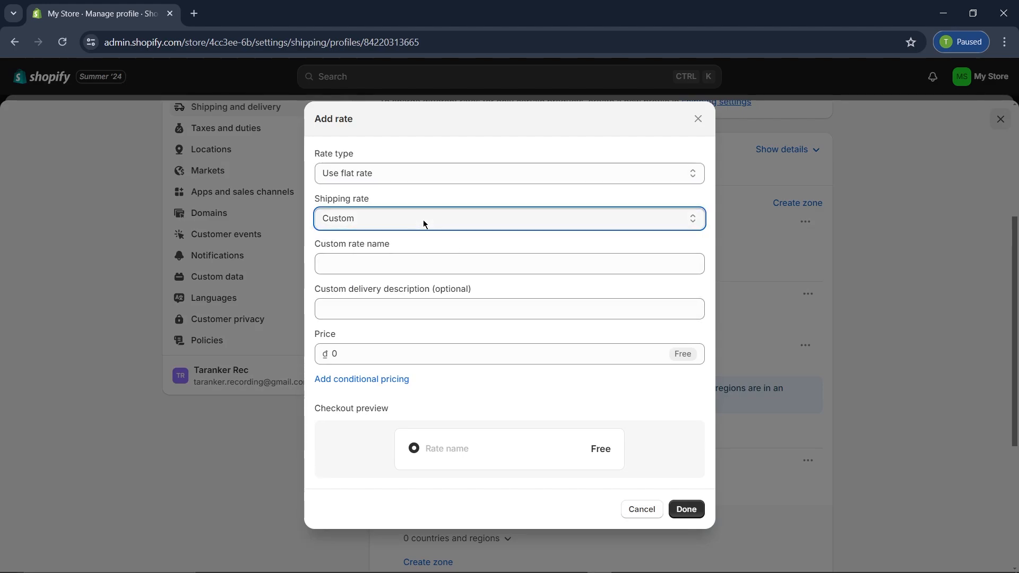
{"action": "left_click", "coordinate": [411, 262]}
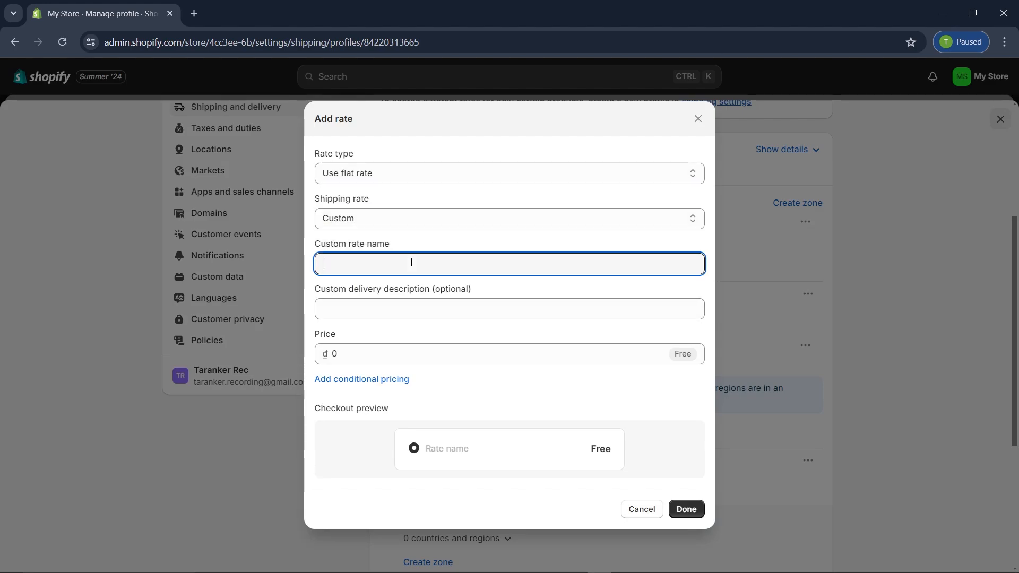
{"action": "left_click", "coordinate": [346, 360]}
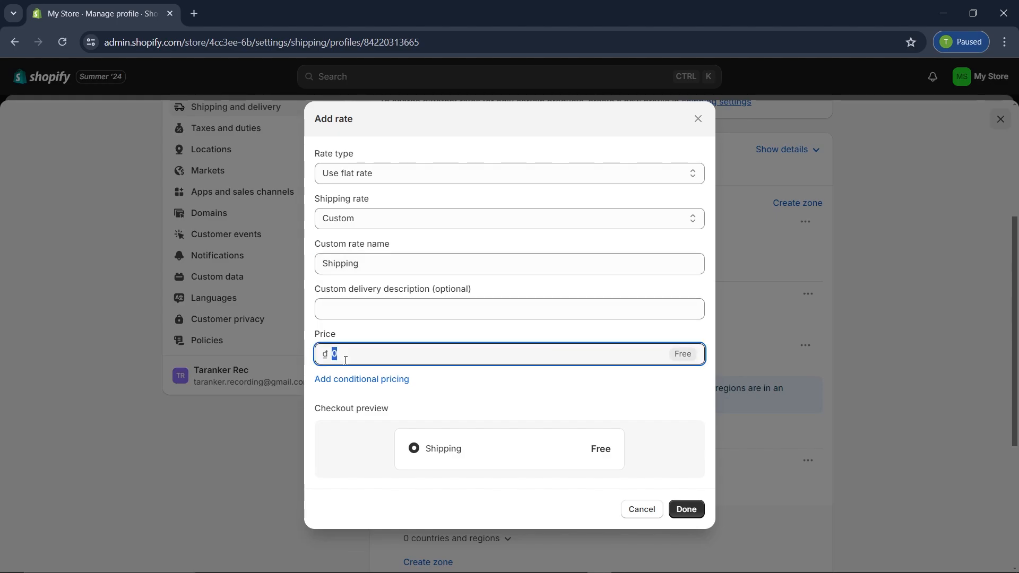
{"action": "left_click", "coordinate": [680, 509]}
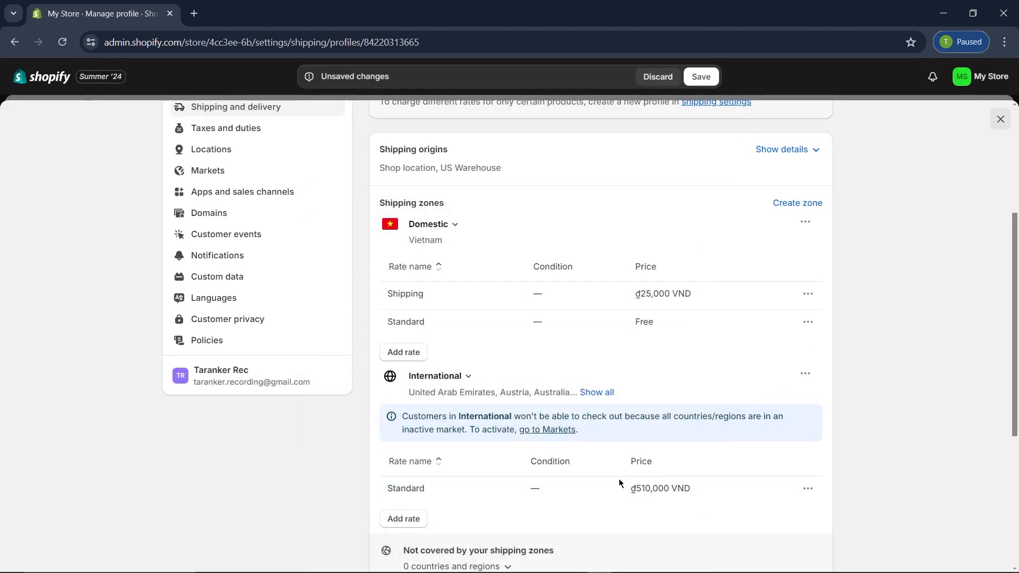
{"action": "left_click", "coordinate": [401, 519]}
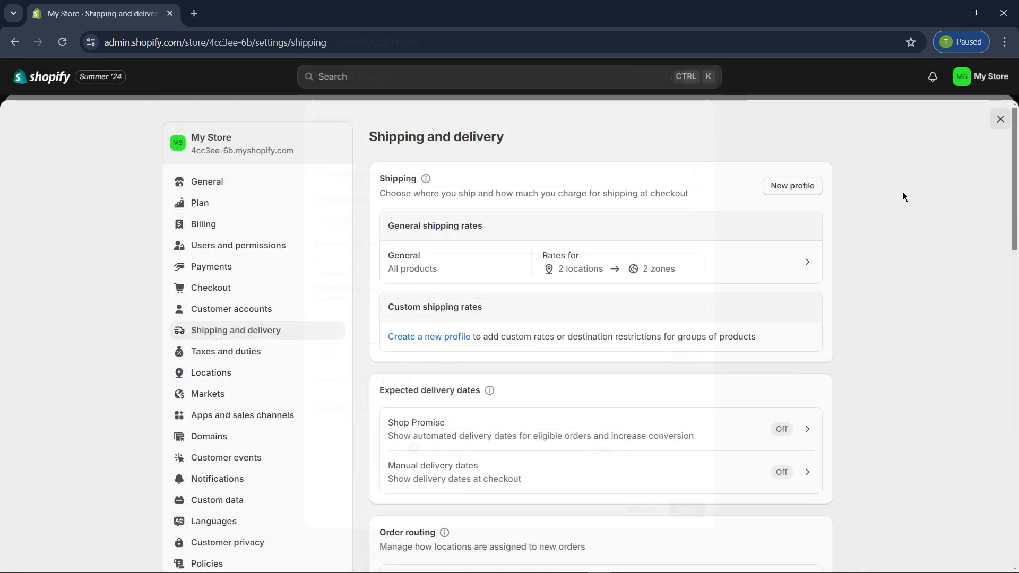
Return to the General shipping profile from the Shipping section and go to its International zone rates
{"action": "left_click_drag", "start_coordinate": [379, 177], "coordinate": [389, 177]}
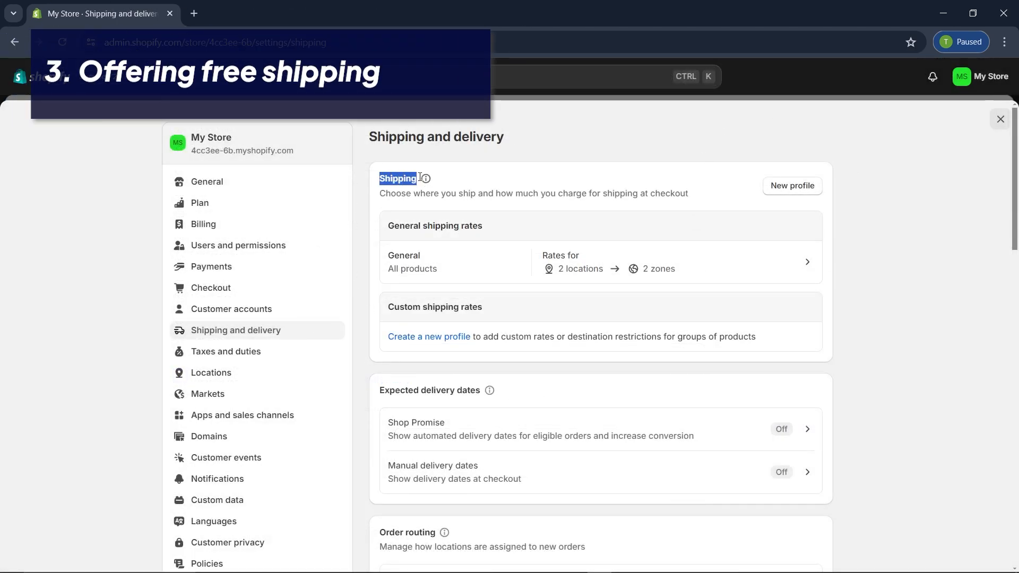
{"action": "left_click", "coordinate": [776, 265]}
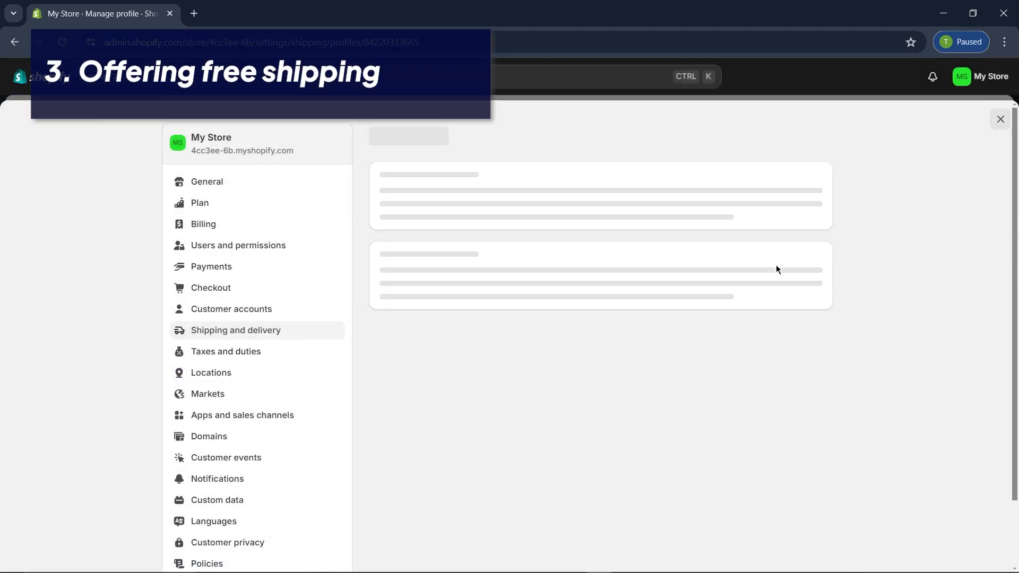
{"action": "scroll", "coordinate": [589, 462], "scroll_direction": "down", "scroll_amount": 5}
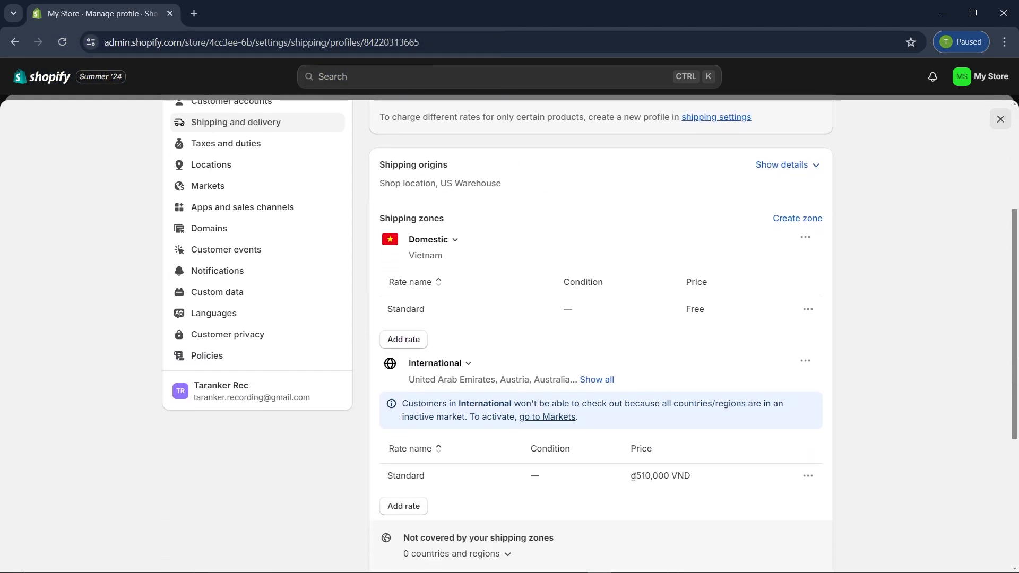
Add a custom flat rate named "Free shipping" with a price of 0 to the International zone
{"action": "left_click", "coordinate": [399, 448]}
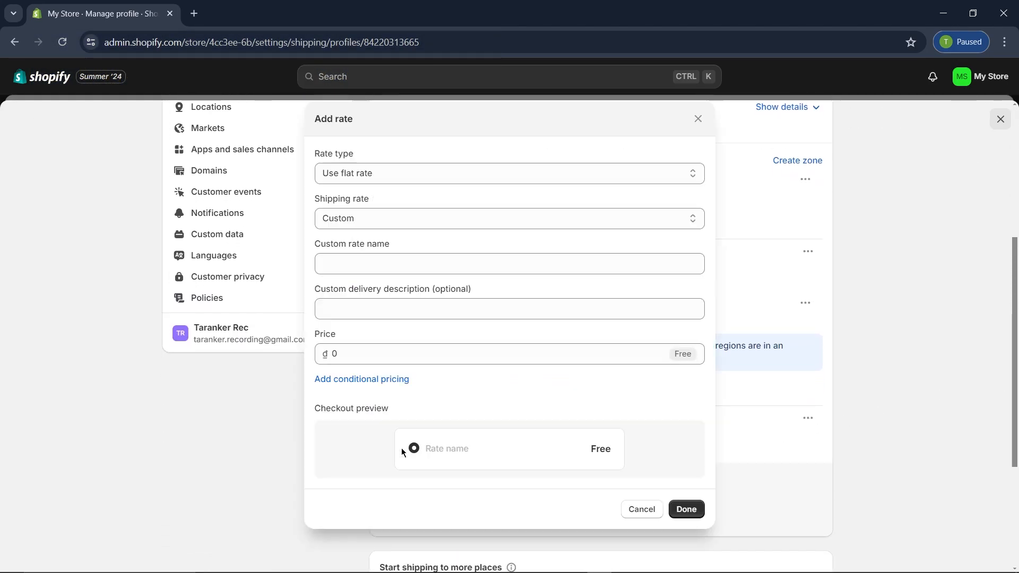
{"action": "left_click", "coordinate": [394, 260]}
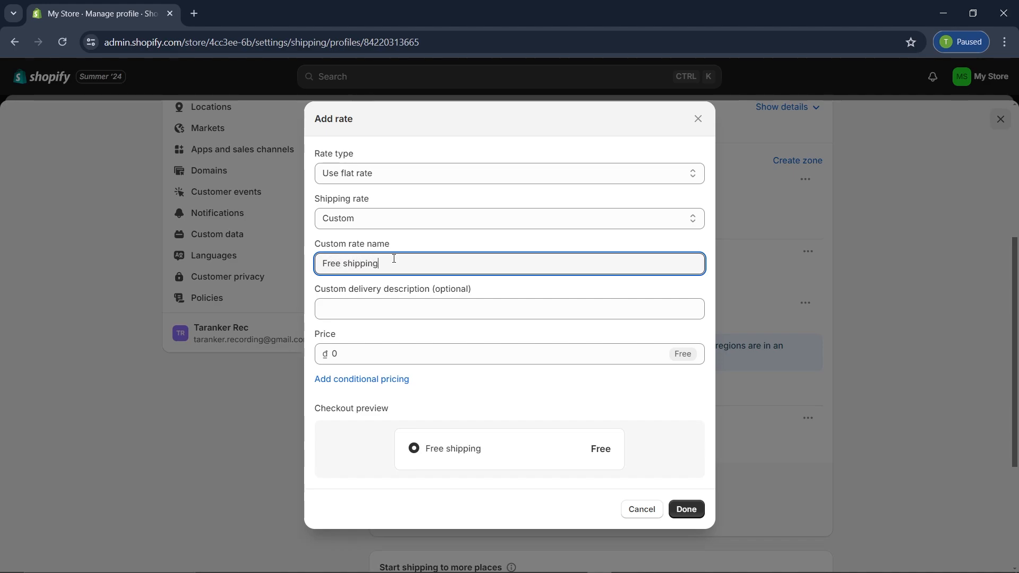
{"action": "left_click_drag", "start_coordinate": [421, 348], "coordinate": [329, 352]}
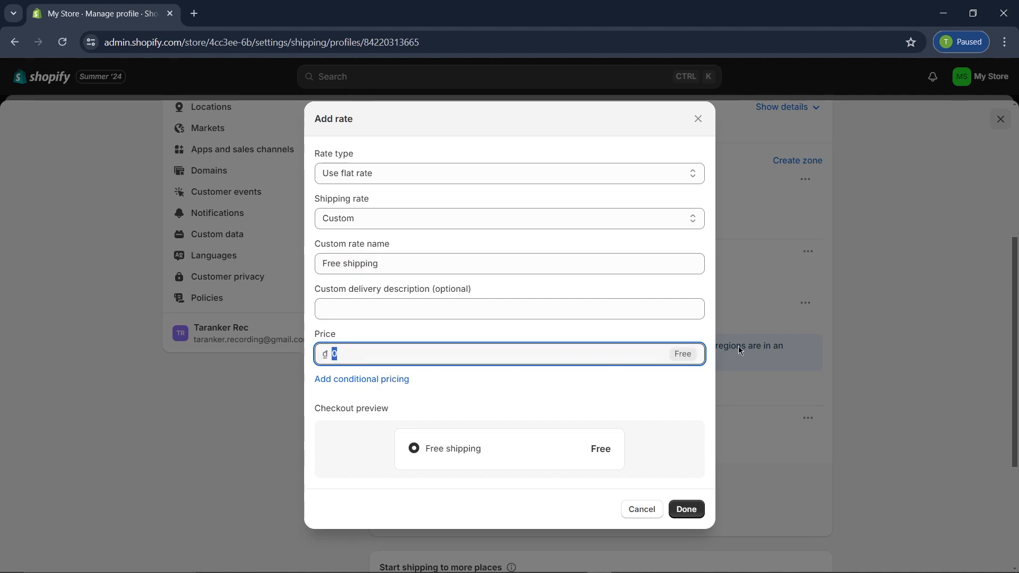
{"action": "left_click", "coordinate": [668, 400]}
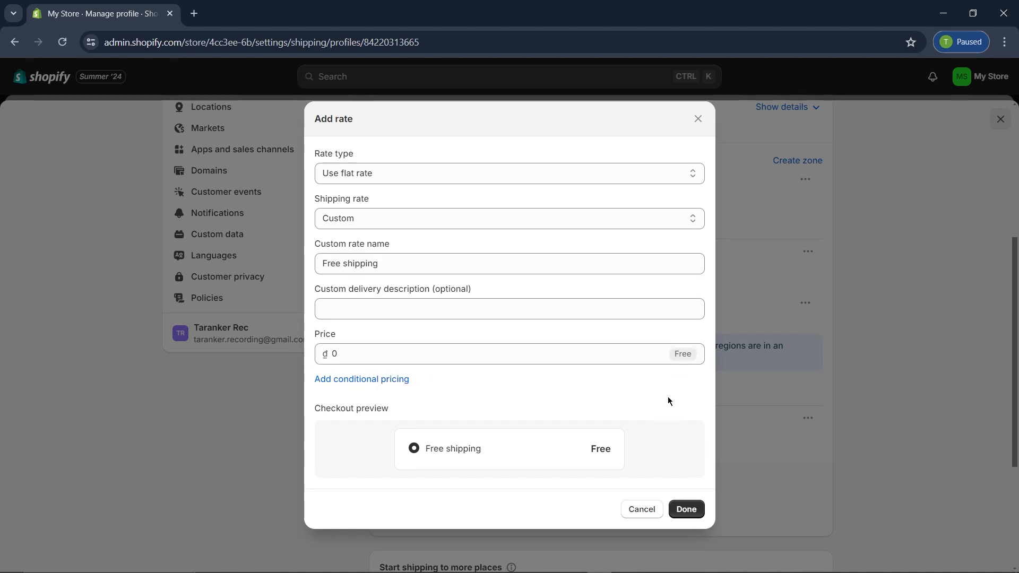
{"action": "left_click", "coordinate": [687, 510]}
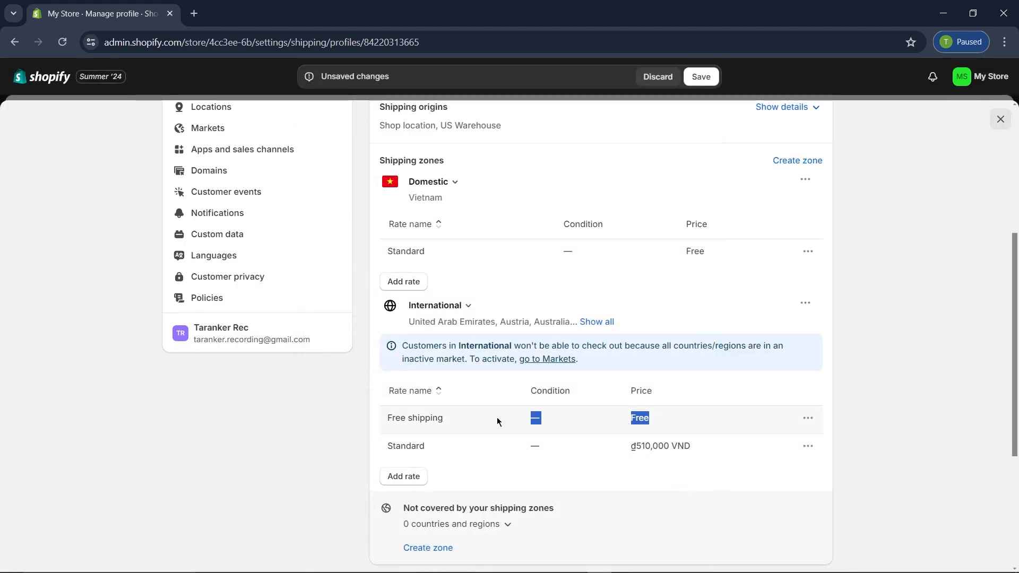
{"action": "left_click_drag", "start_coordinate": [496, 417], "coordinate": [400, 425]}
{"action": "left_click", "coordinate": [895, 386]}
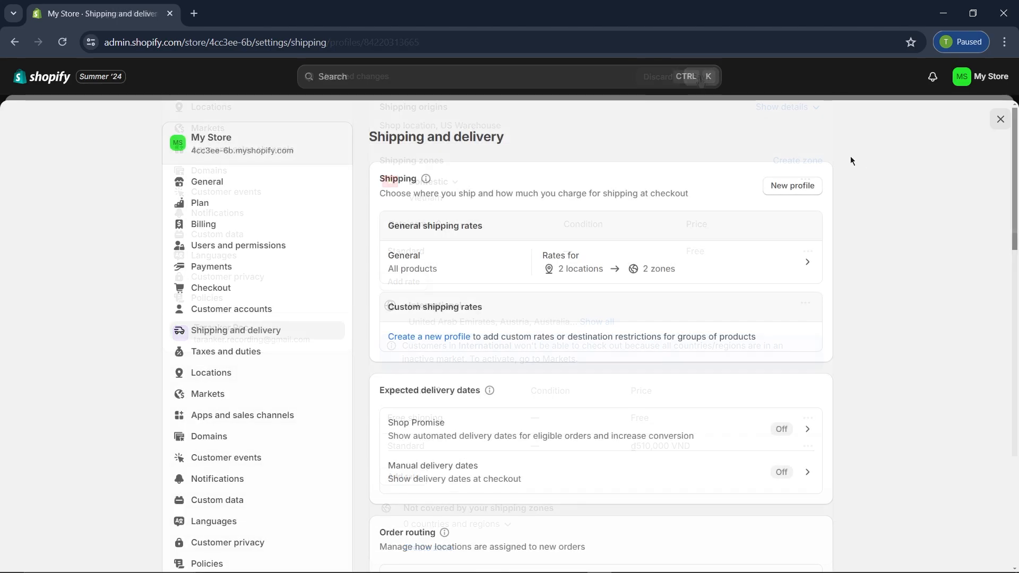
Open the local delivery setup from the Shipping and delivery settings and enable local delivery for Shop location
{"action": "left_click_drag", "start_coordinate": [499, 139], "coordinate": [365, 141]}
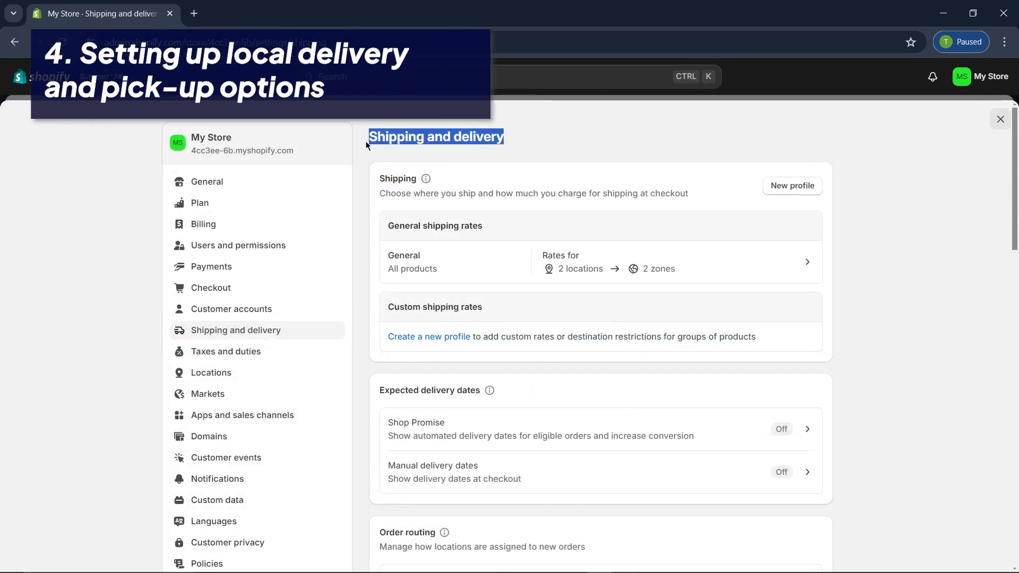
{"action": "left_click", "coordinate": [953, 145]}
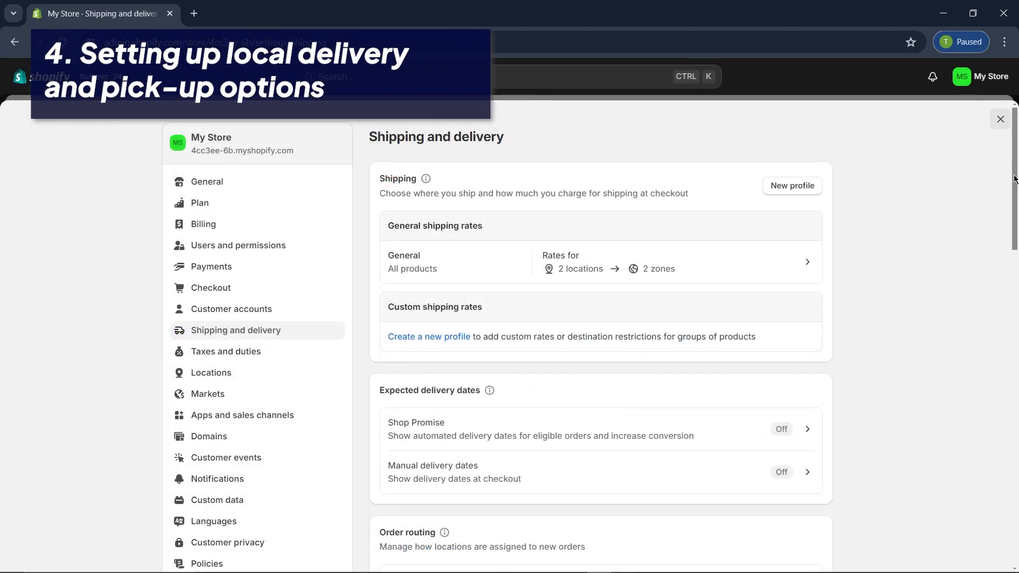
{"action": "left_click_drag", "start_coordinate": [1015, 178], "coordinate": [1016, 246]}
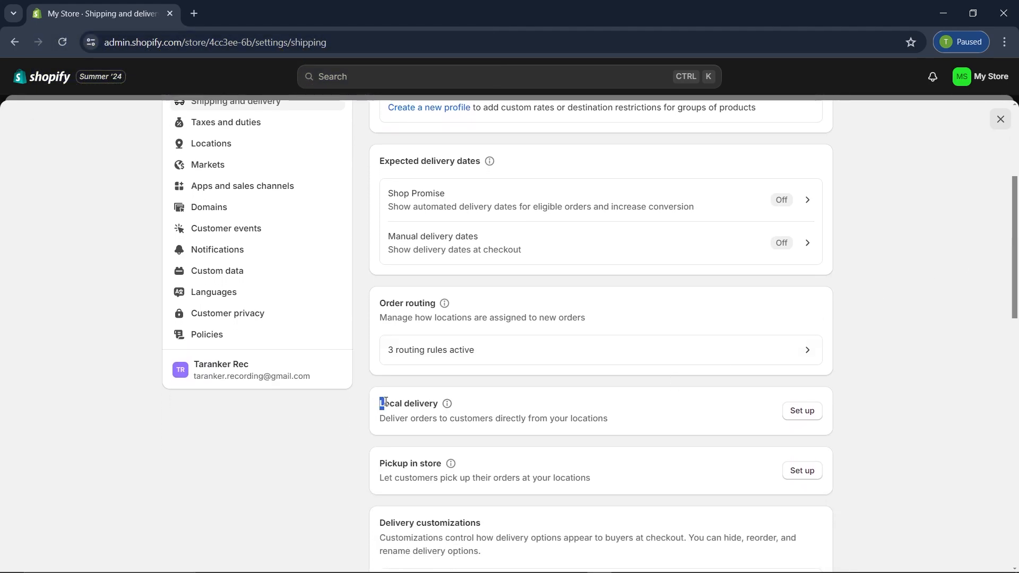
{"action": "left_click", "coordinate": [797, 413]}
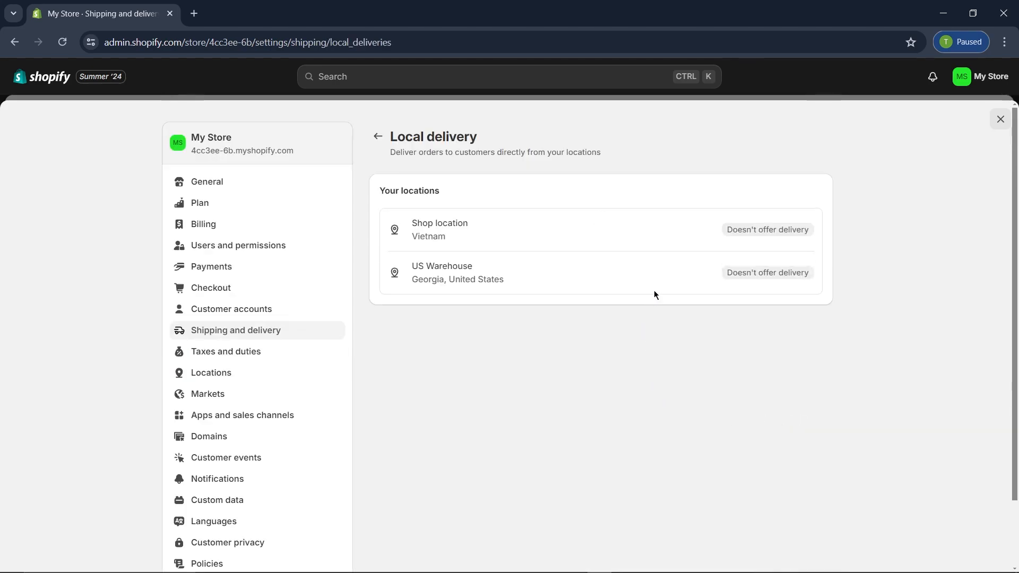
{"action": "left_click", "coordinate": [702, 230]}
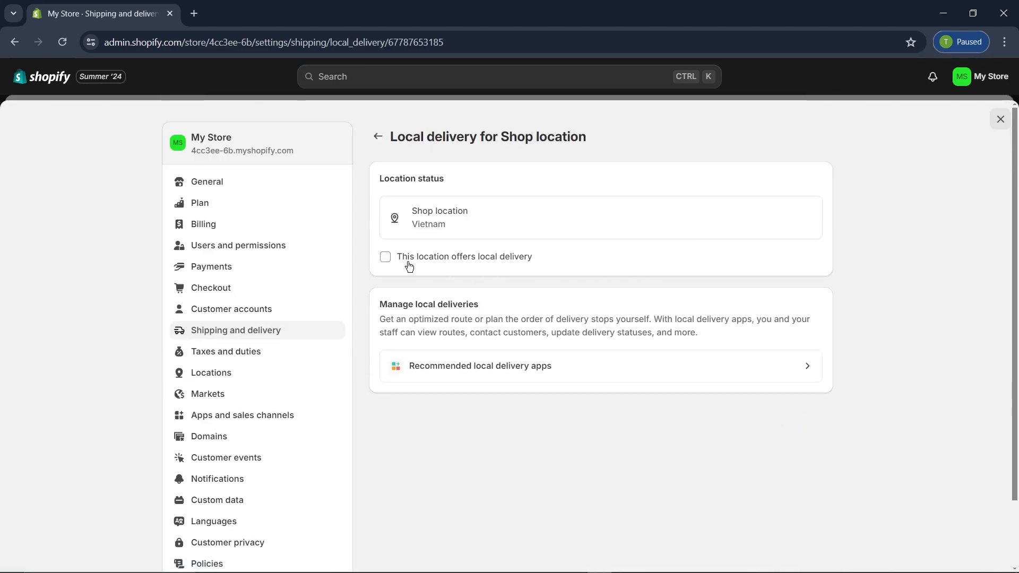
{"action": "left_click", "coordinate": [386, 258]}
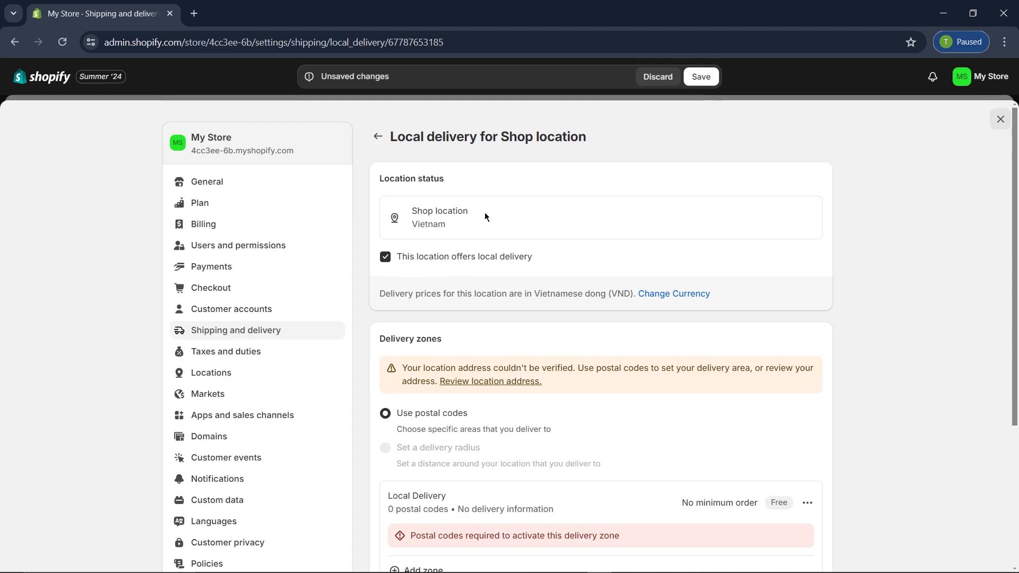
Open the Pickup in store setup and enable in-store pickup for the US Warehouse location
{"action": "scroll", "coordinate": [875, 357], "scroll_direction": "down", "scroll_amount": 4}
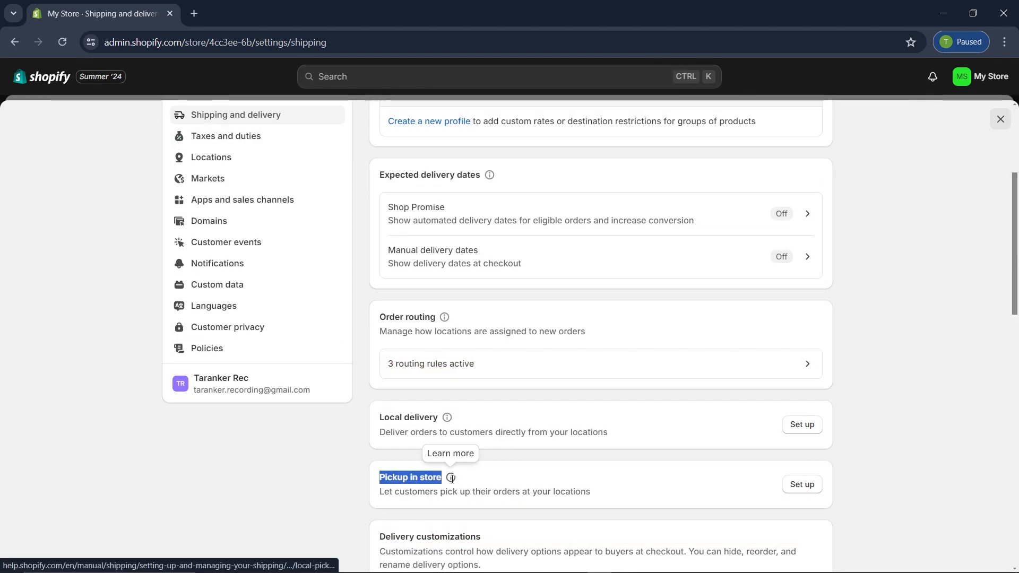
{"action": "left_click", "coordinate": [804, 490]}
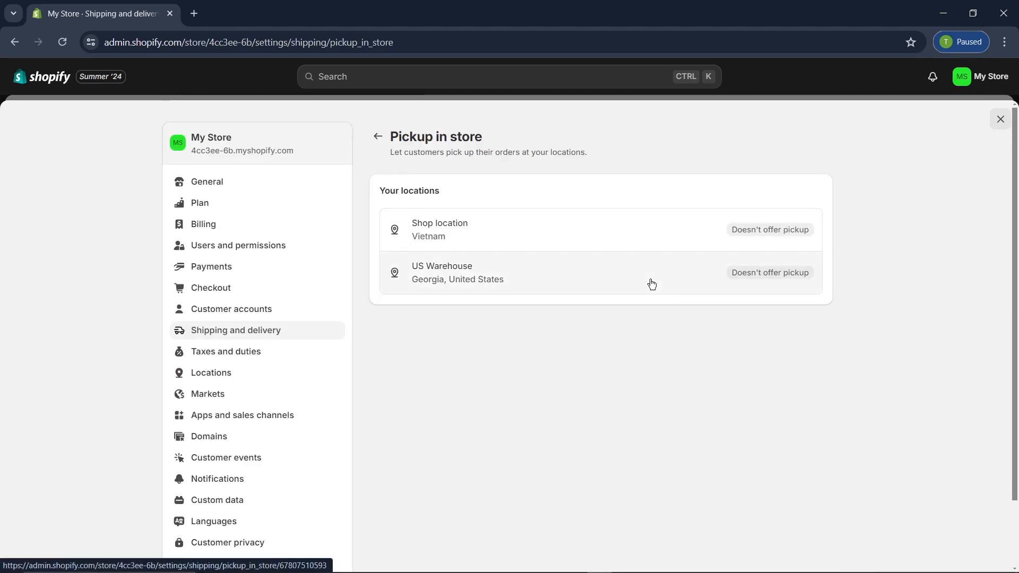
{"action": "left_click", "coordinate": [652, 285]}
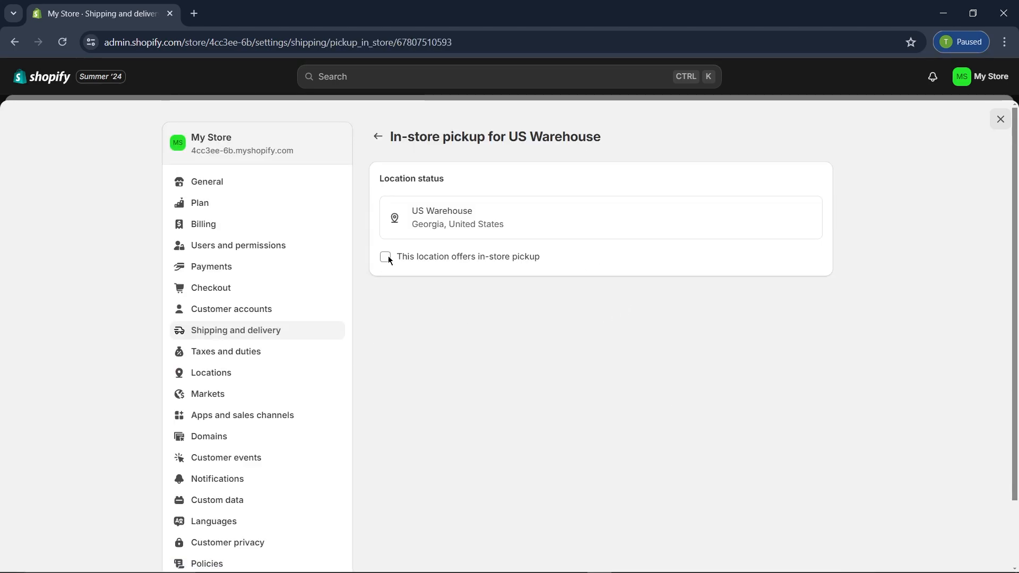
{"action": "left_click", "coordinate": [385, 256]}
{"action": "left_click_drag", "start_coordinate": [401, 258], "coordinate": [500, 267]}
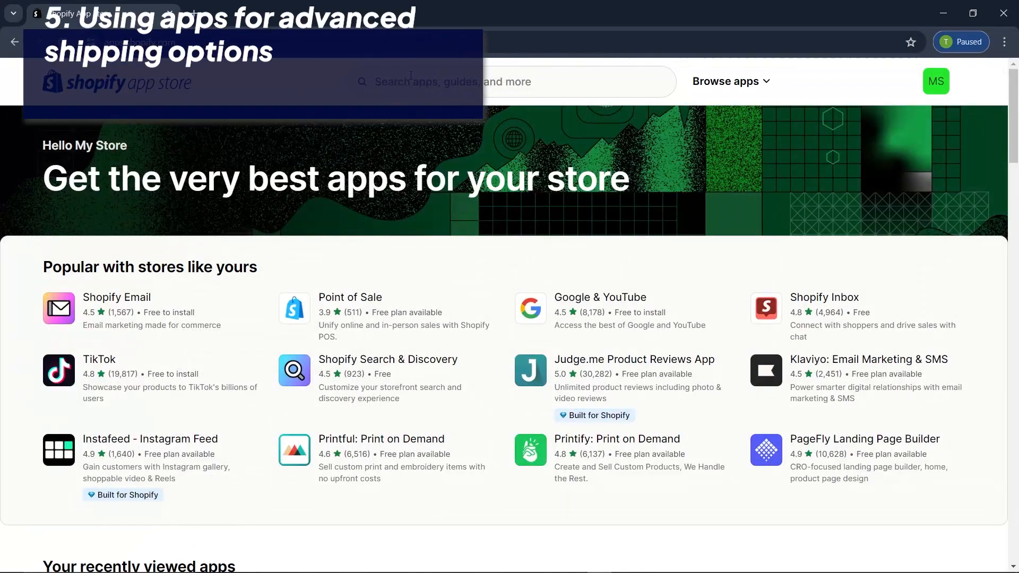
Search the Shopify App Store for "shipping and delivery" and browse the listed apps
{"action": "left_click", "coordinate": [410, 76]}
{"action": "type", "text": "shi"}
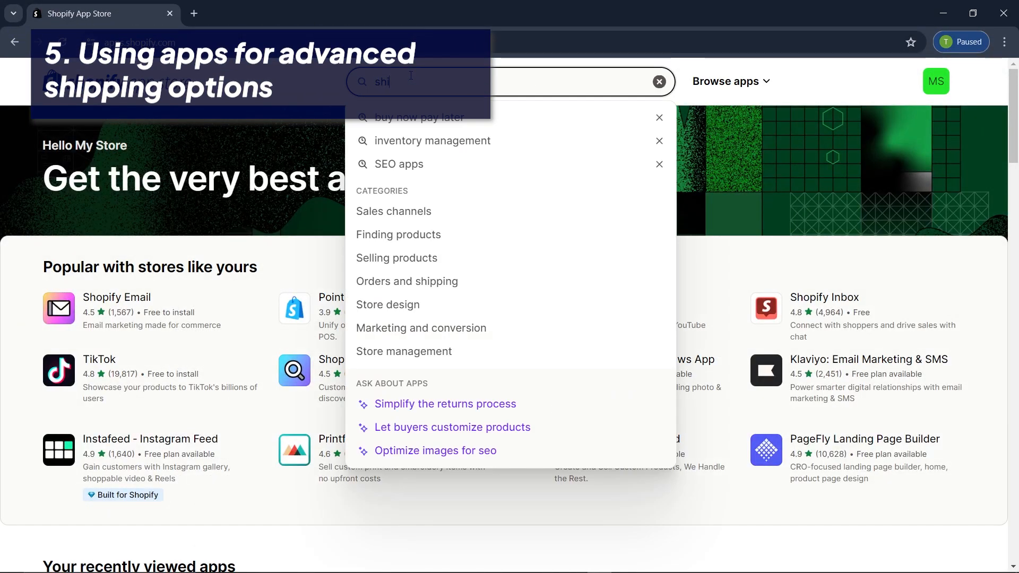
{"action": "type", "text": "pping and d"}
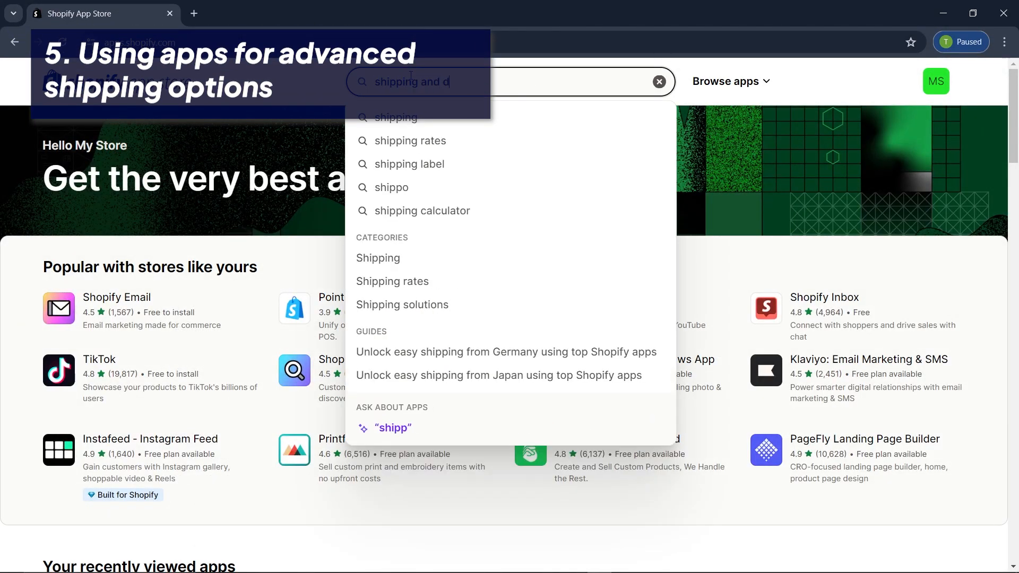
{"action": "type", "text": "elivery"}
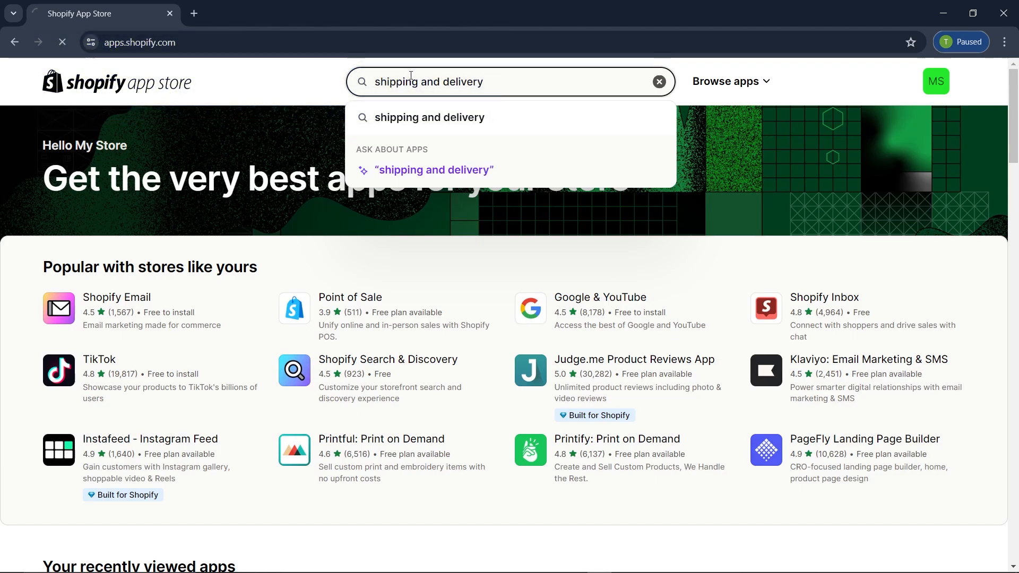
{"action": "key", "text": "Return"}
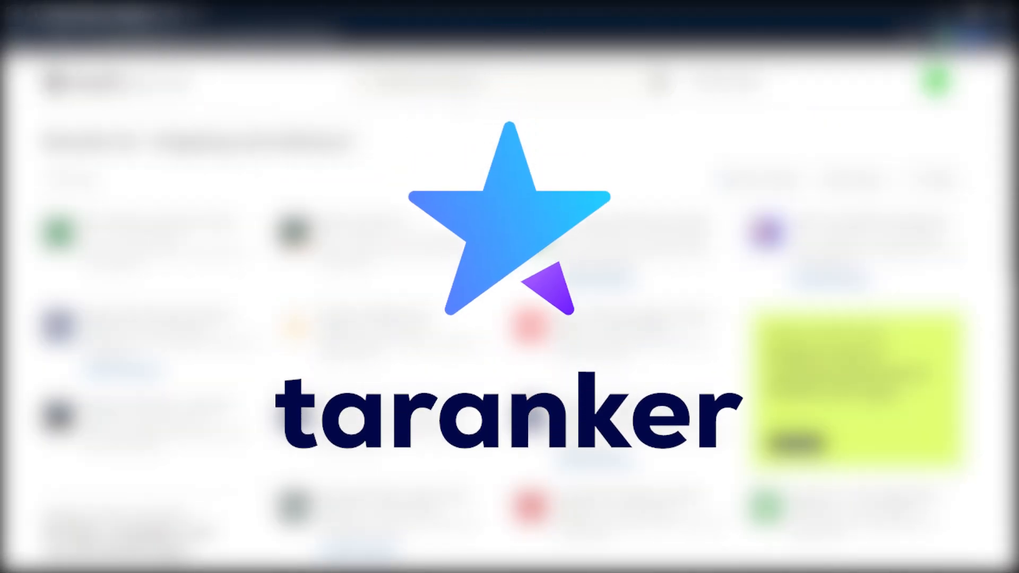
{"action": "scroll", "coordinate": [510, 318], "scroll_direction": "down", "scroll_amount": 7}
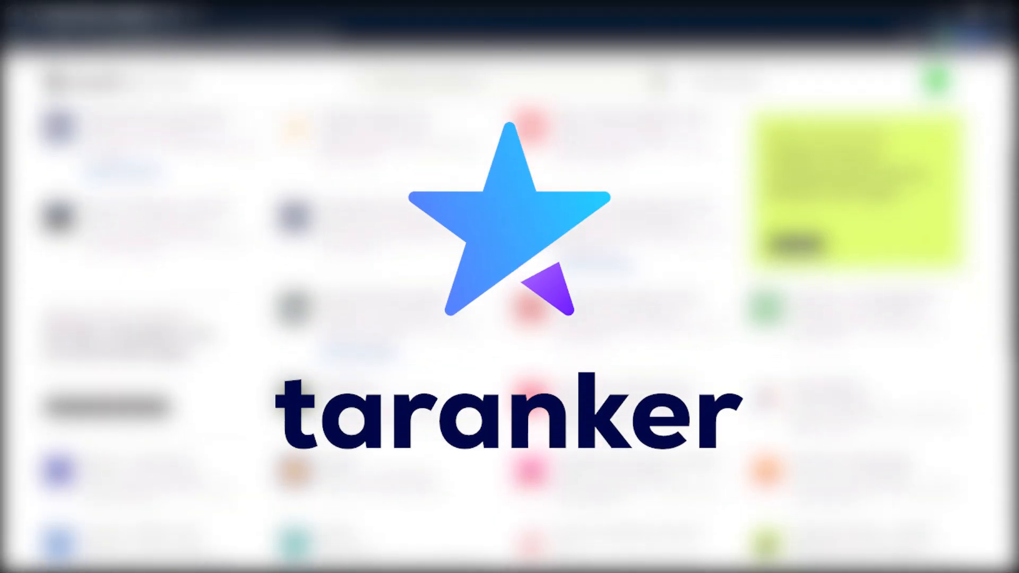
{"action": "scroll", "coordinate": [509, 318], "scroll_direction": "down", "scroll_amount": 2}
{"action": "left_click", "coordinate": [414, 376]}
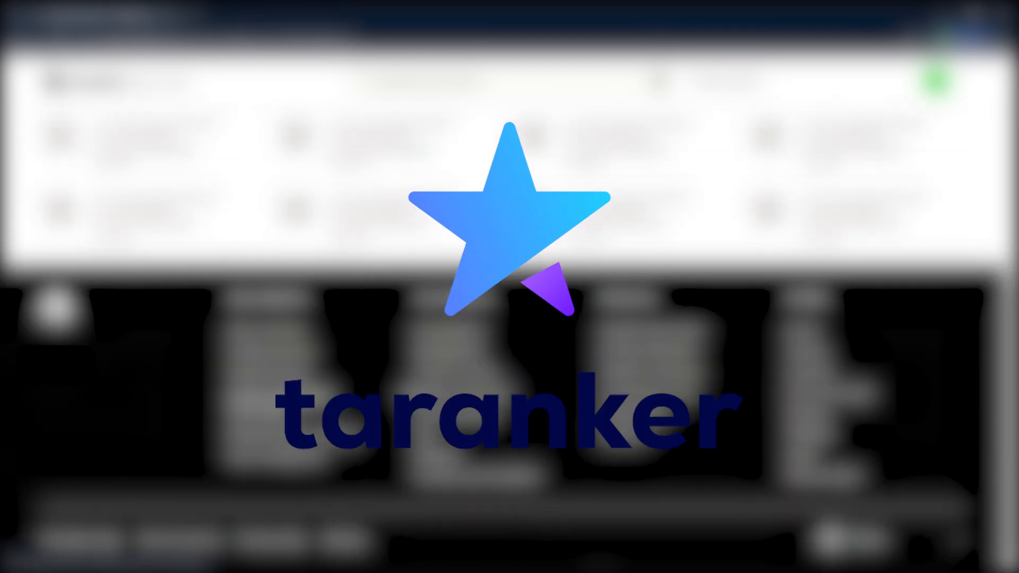
{"action": "scroll", "coordinate": [510, 318], "scroll_direction": "down", "scroll_amount": 5}
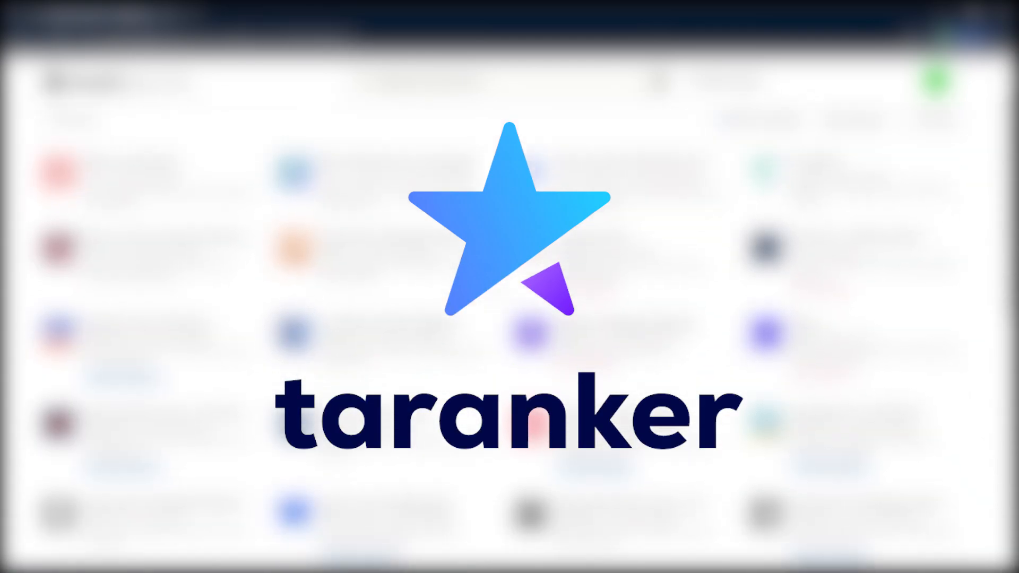
{"action": "scroll", "coordinate": [509, 318], "scroll_direction": "down", "scroll_amount": 1}
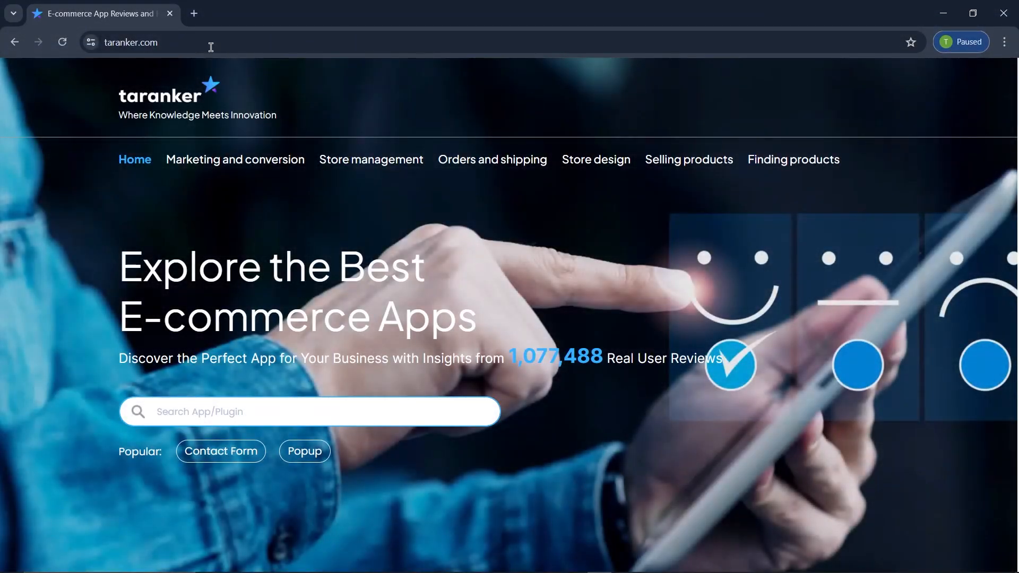
On taranker.com, open the Orders and shipping category of Shopify apps
{"action": "left_click_drag", "start_coordinate": [212, 43], "coordinate": [121, 41]}
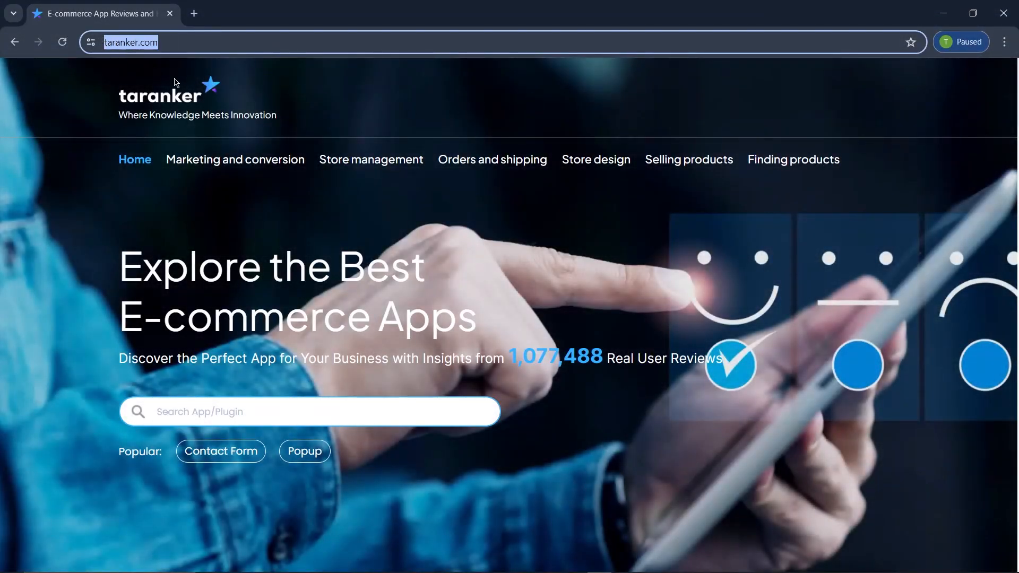
{"action": "left_click", "coordinate": [539, 106]}
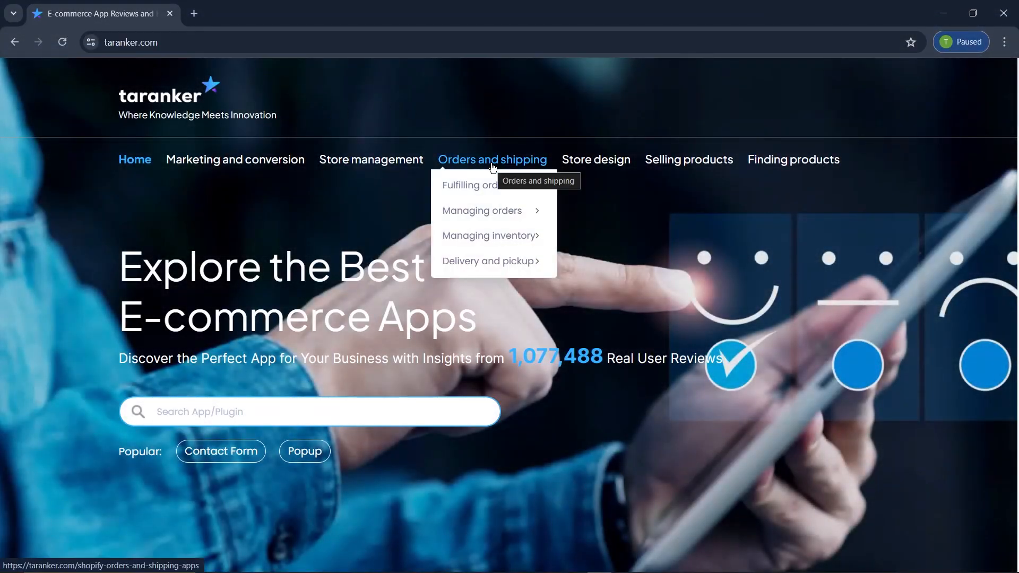
{"action": "left_click", "coordinate": [492, 164]}
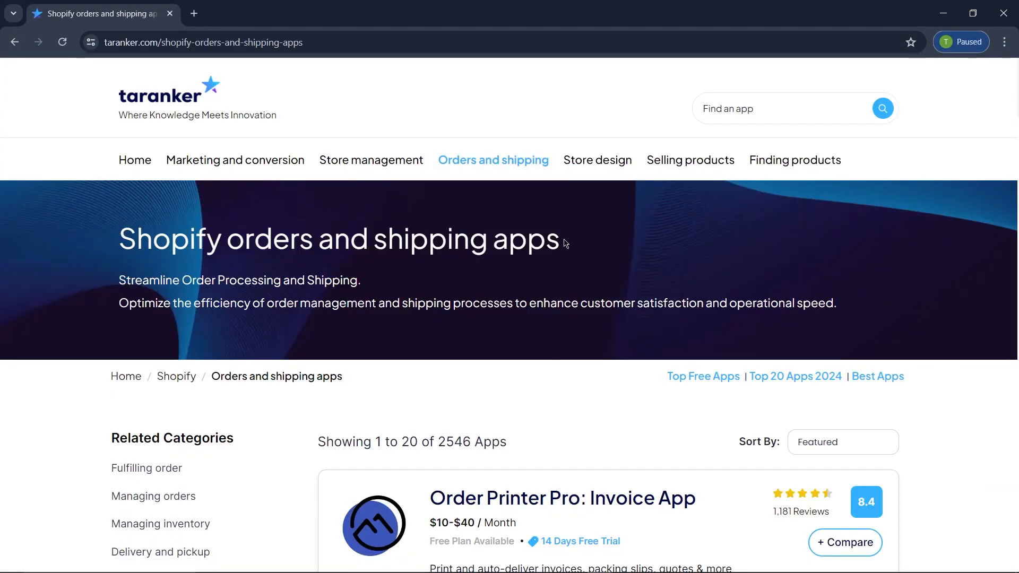
{"action": "left_click_drag", "start_coordinate": [563, 241], "coordinate": [144, 241]}
{"action": "left_click", "coordinate": [192, 282]}
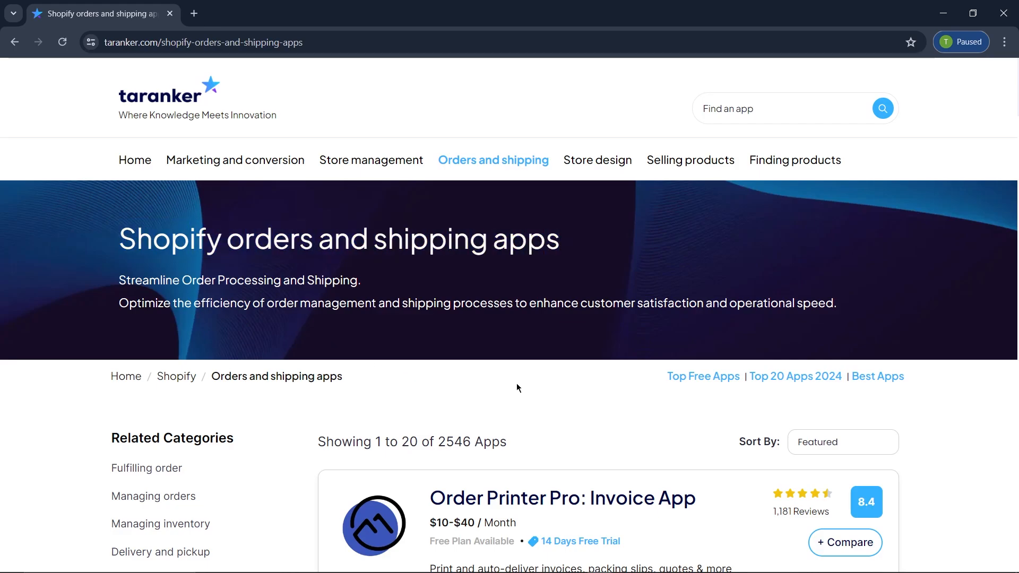
Select Order Printer Pro: Invoice App, Parcel Panel Order Tracking, 17TRACK Order Tracking-PaySync and Pickup Delivery Date —Pickeasy for comparison and open the comparison
{"action": "scroll", "coordinate": [616, 366], "scroll_direction": "down", "scroll_amount": 1}
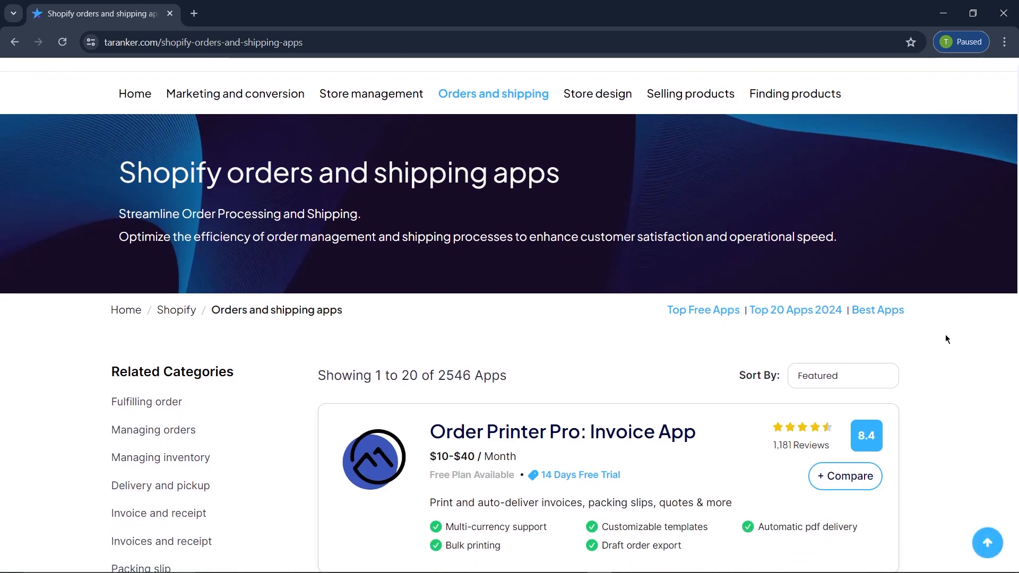
{"action": "scroll", "coordinate": [946, 339], "scroll_direction": "down", "scroll_amount": 3}
{"action": "left_click", "coordinate": [849, 280]}
{"action": "scroll", "coordinate": [849, 310], "scroll_direction": "down", "scroll_amount": 2}
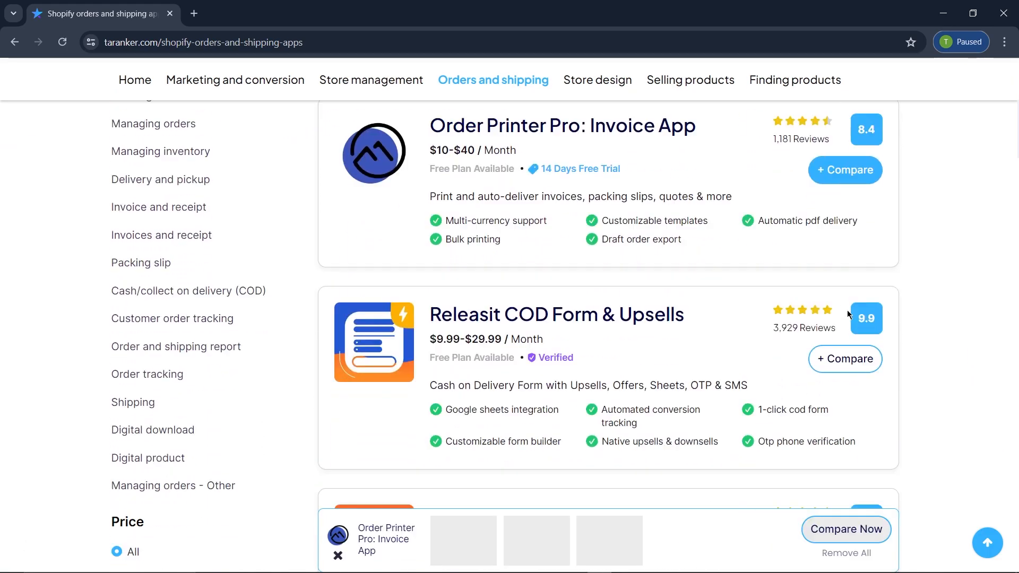
{"action": "scroll", "coordinate": [846, 319], "scroll_direction": "down", "scroll_amount": 9}
{"action": "left_click", "coordinate": [846, 352]}
{"action": "scroll", "coordinate": [844, 360], "scroll_direction": "down", "scroll_amount": 5}
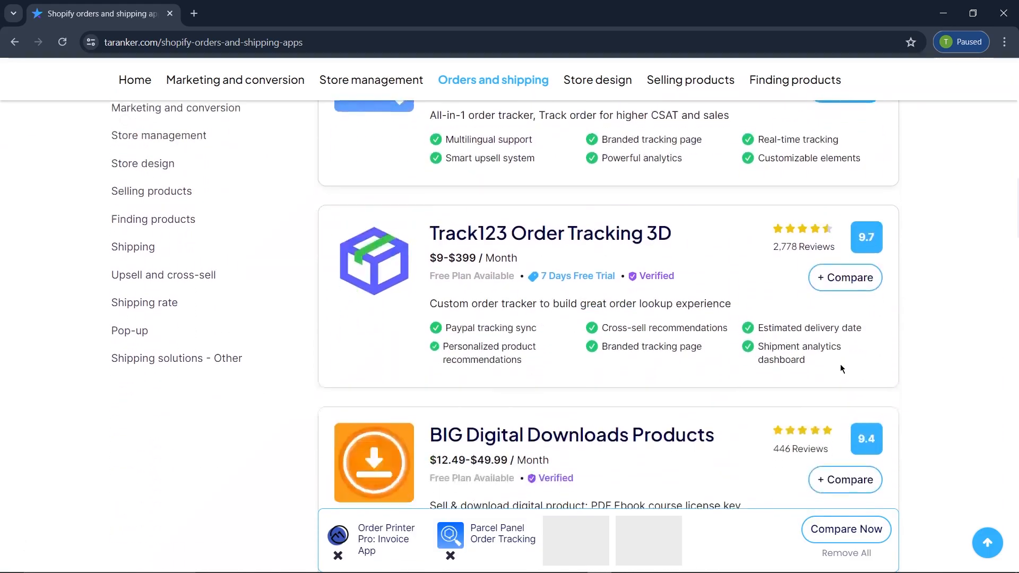
{"action": "scroll", "coordinate": [838, 371], "scroll_direction": "down", "scroll_amount": 10}
{"action": "left_click", "coordinate": [844, 326]}
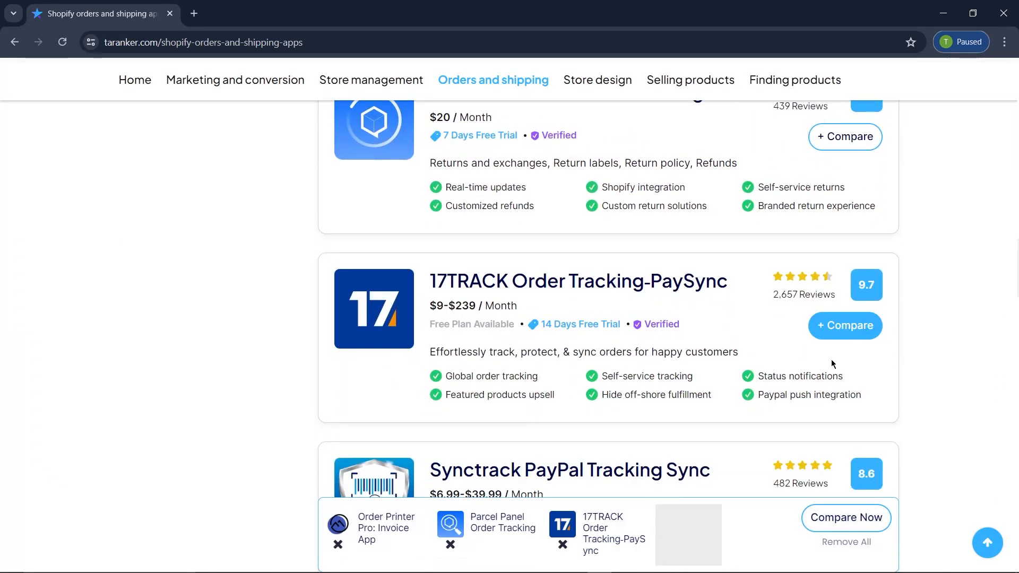
{"action": "scroll", "coordinate": [831, 363], "scroll_direction": "down", "scroll_amount": 15}
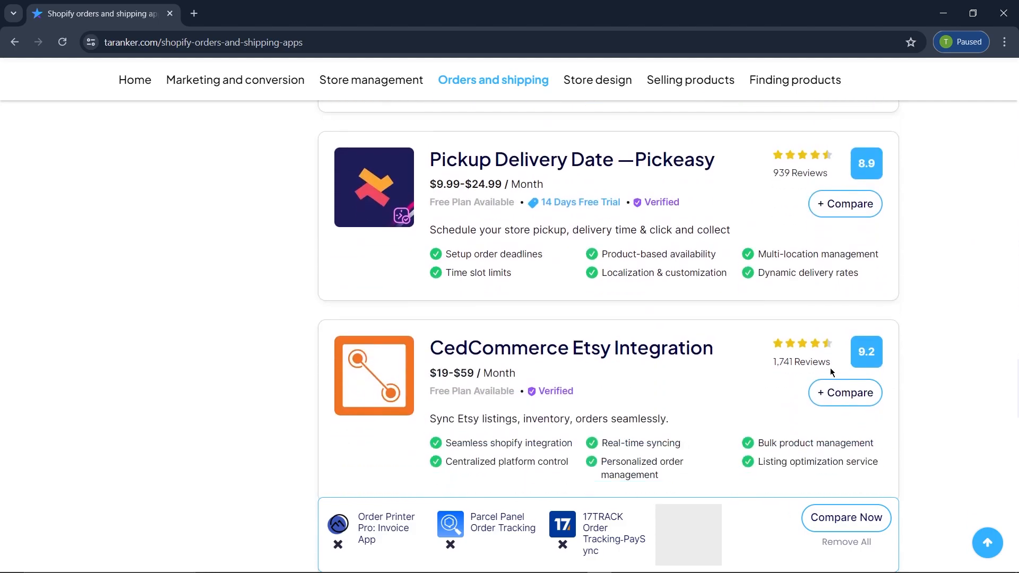
{"action": "left_click", "coordinate": [842, 210]}
Review the pricing, features, screenshots, pros, launch dates and developers of the four compared apps
{"action": "scroll", "coordinate": [915, 308], "scroll_direction": "down", "scroll_amount": 3}
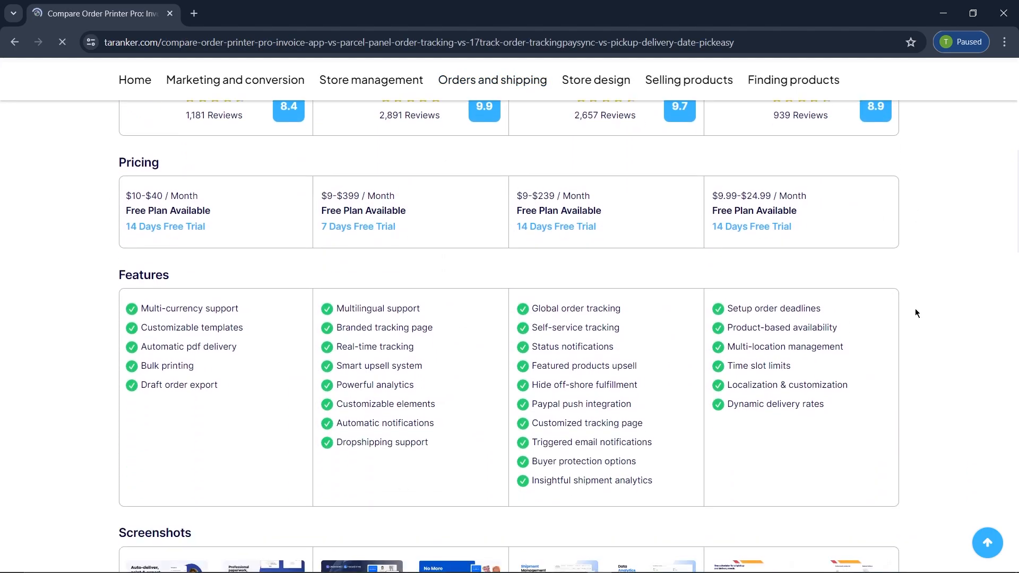
{"action": "scroll", "coordinate": [916, 313], "scroll_direction": "down", "scroll_amount": 10}
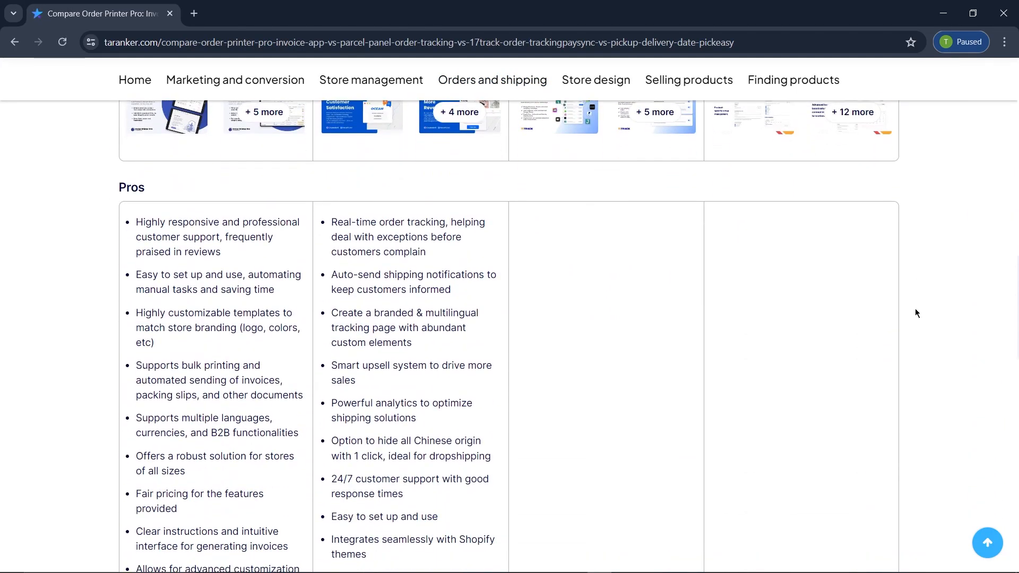
{"action": "scroll", "coordinate": [914, 309], "scroll_direction": "down", "scroll_amount": 15}
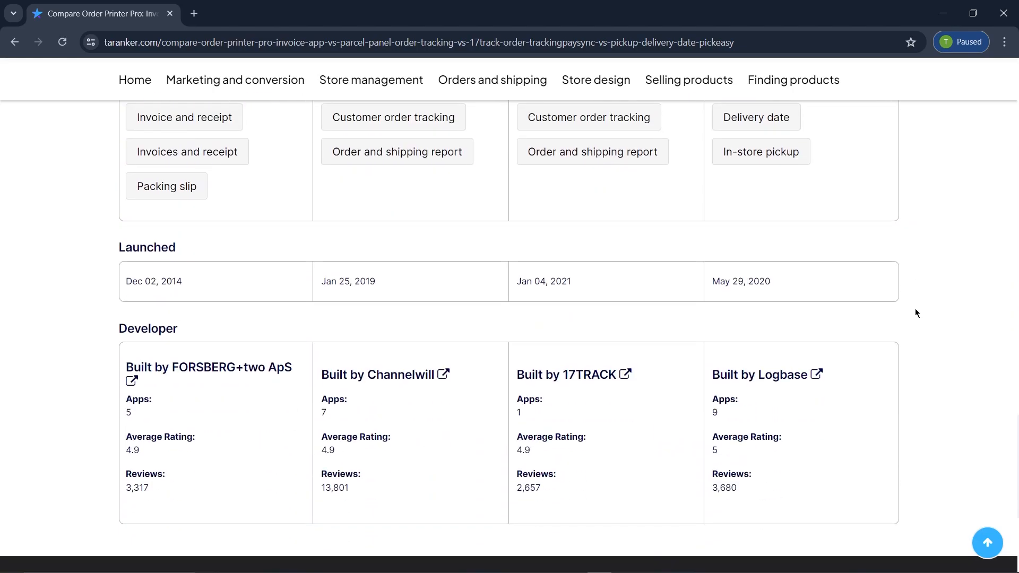
{"action": "scroll", "coordinate": [915, 313], "scroll_direction": "down", "scroll_amount": 3}
{"action": "scroll", "coordinate": [915, 312], "scroll_direction": "up", "scroll_amount": 20}
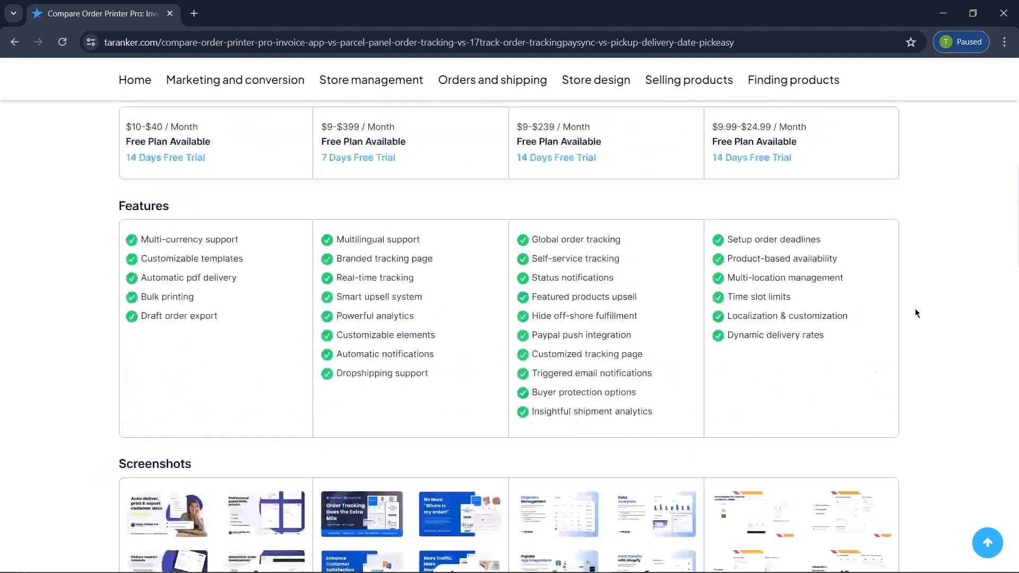
{"action": "scroll", "coordinate": [915, 310], "scroll_direction": "up", "scroll_amount": 8}
{"action": "scroll", "coordinate": [915, 310], "scroll_direction": "down", "scroll_amount": 4}
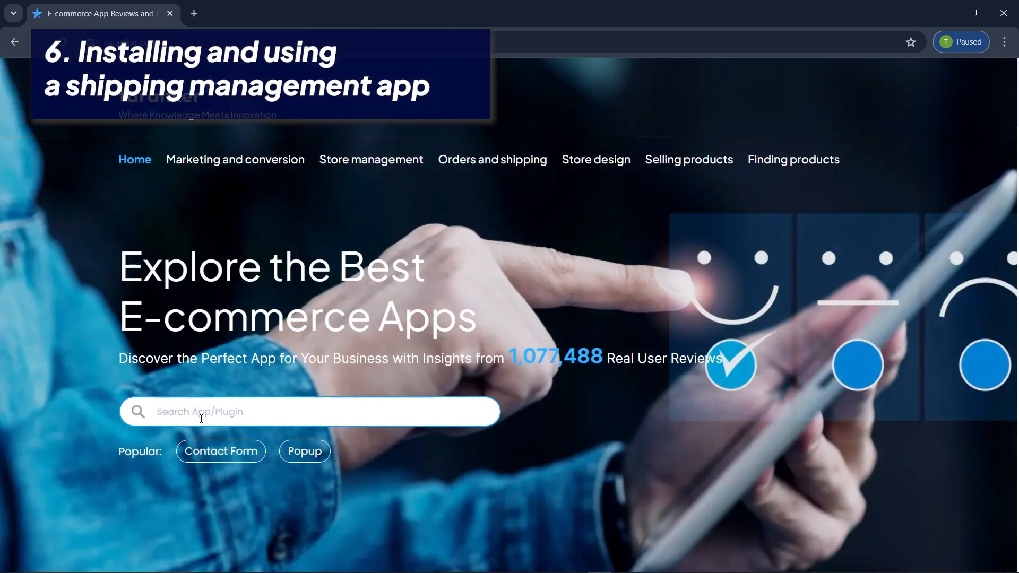
Search the Taranker home page for "ShipStation" and open the ShipStation app's detail page
{"action": "left_click", "coordinate": [201, 411]}
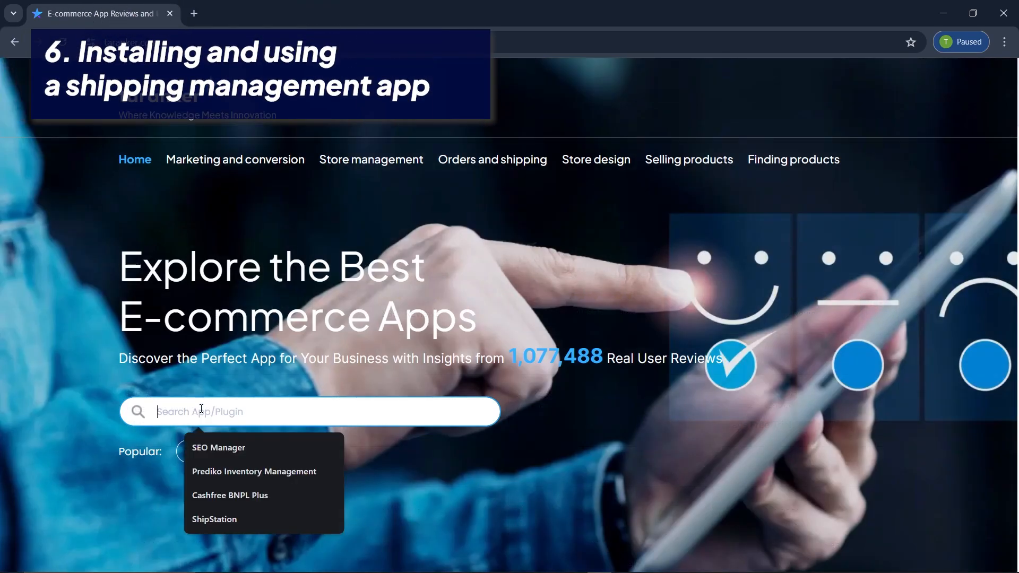
{"action": "type", "text": "ShipSta"}
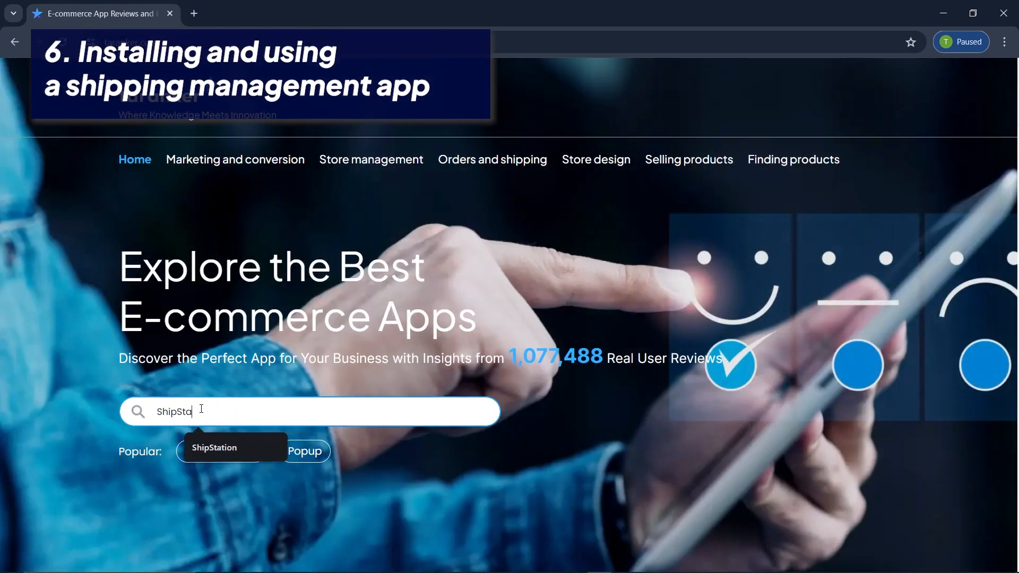
{"action": "type", "text": "tion"}
{"action": "key", "text": "Return"}
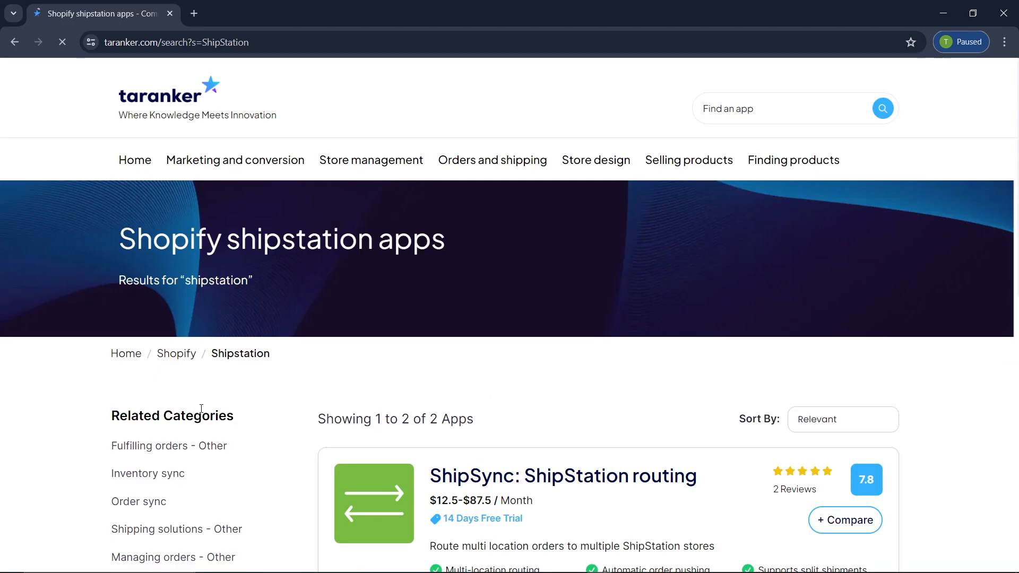
{"action": "scroll", "coordinate": [937, 347], "scroll_direction": "down", "scroll_amount": 5}
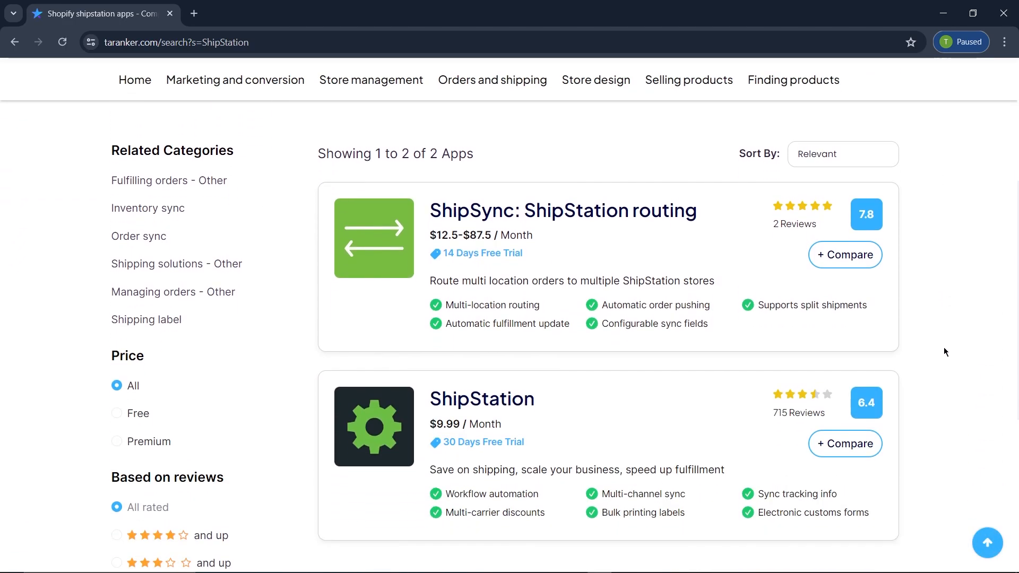
{"action": "scroll", "coordinate": [943, 347], "scroll_direction": "down", "scroll_amount": 5}
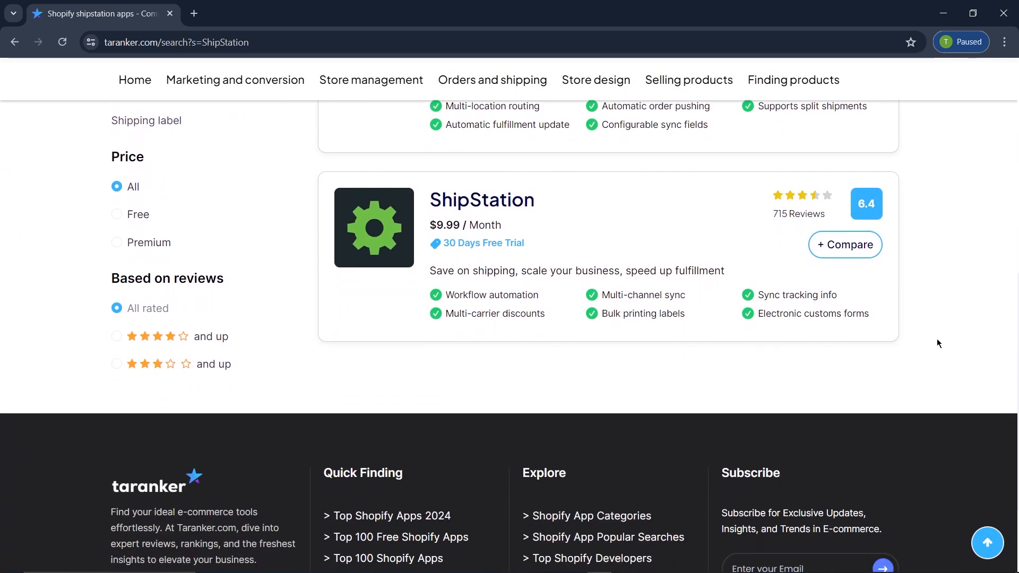
{"action": "left_click", "coordinate": [488, 201]}
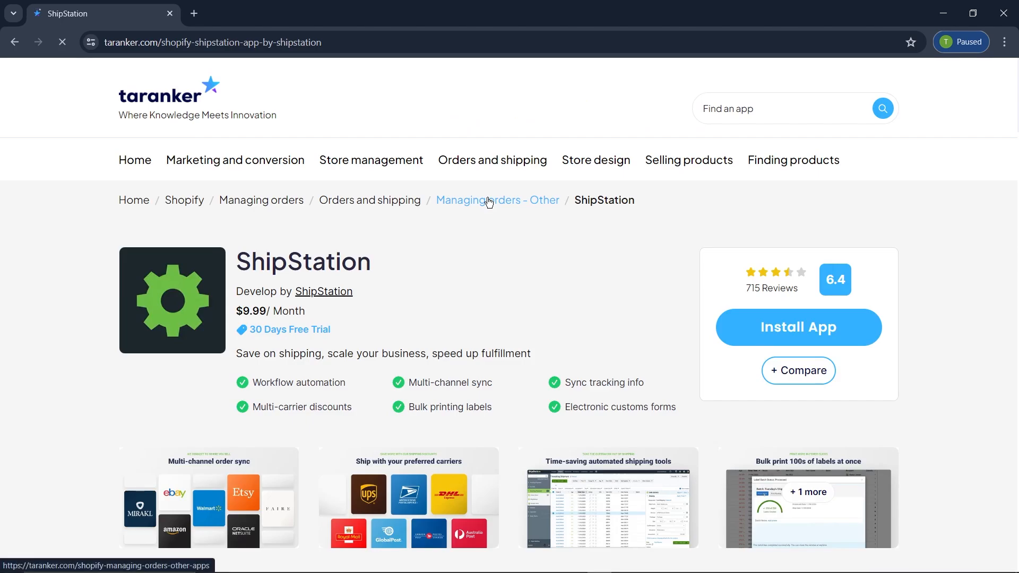
Go to ShipStation's Shopify App Store listing and install the app on the store, approving its data access
{"action": "left_click", "coordinate": [800, 327]}
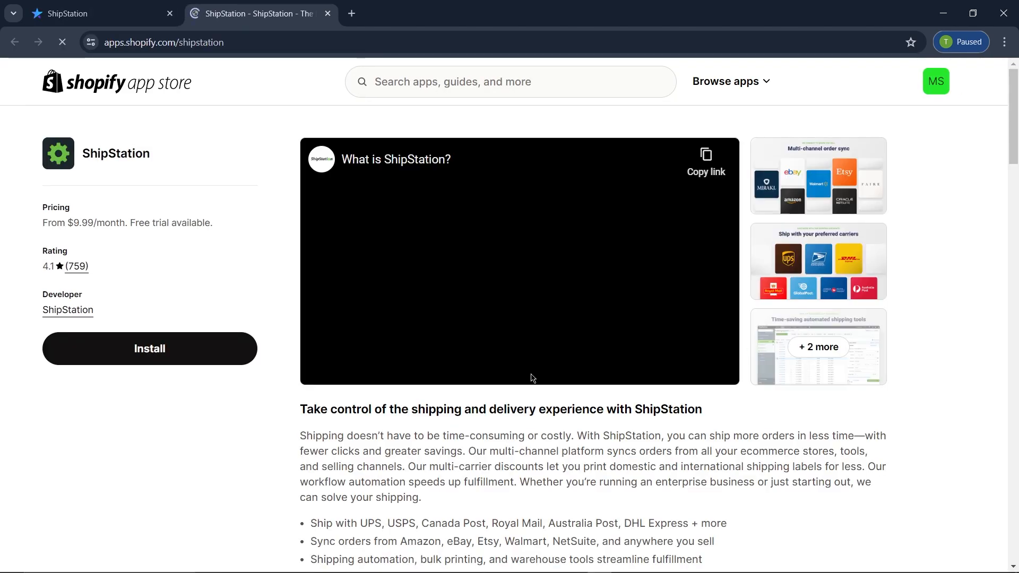
{"action": "left_click", "coordinate": [141, 363]}
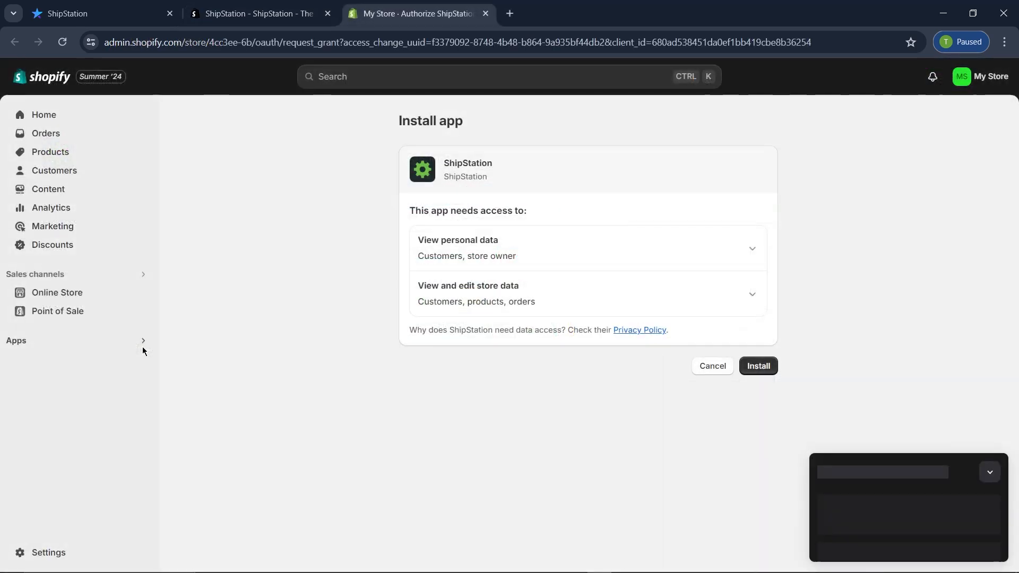
{"action": "left_click", "coordinate": [760, 367]}
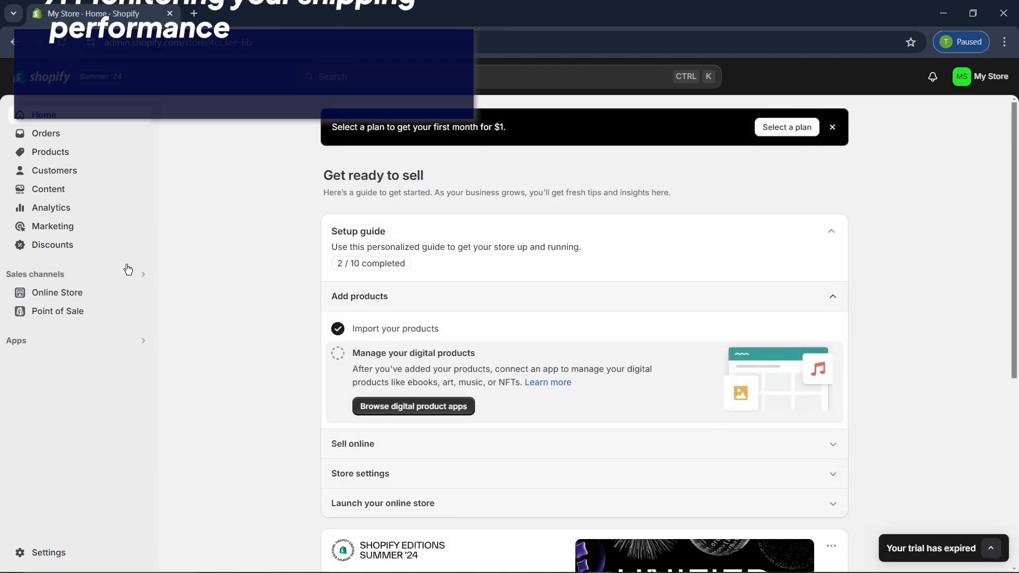
Open the store's Analytics dashboard in the Shopify admin and look through its sales, order, customer and session reports
{"action": "left_click", "coordinate": [63, 210]}
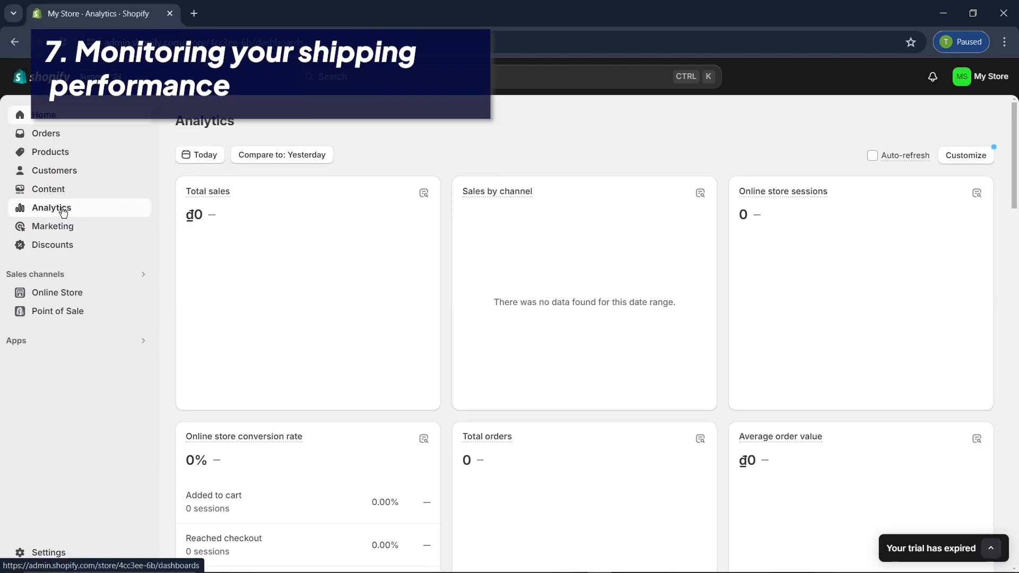
{"action": "left_click_drag", "start_coordinate": [246, 122], "coordinate": [167, 122]}
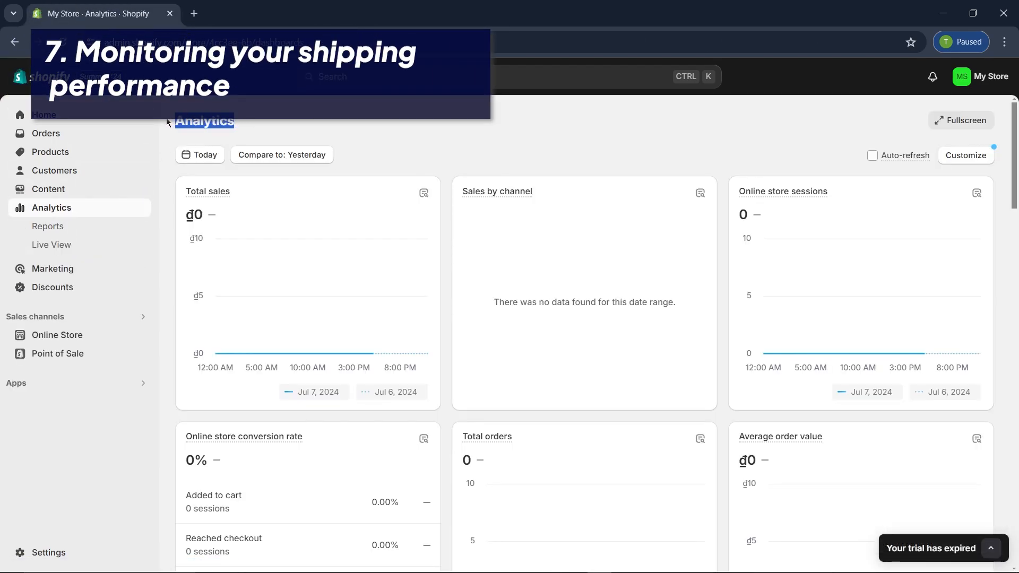
{"action": "left_click", "coordinate": [527, 130]}
{"action": "scroll", "coordinate": [1004, 182], "scroll_direction": "down", "scroll_amount": 9}
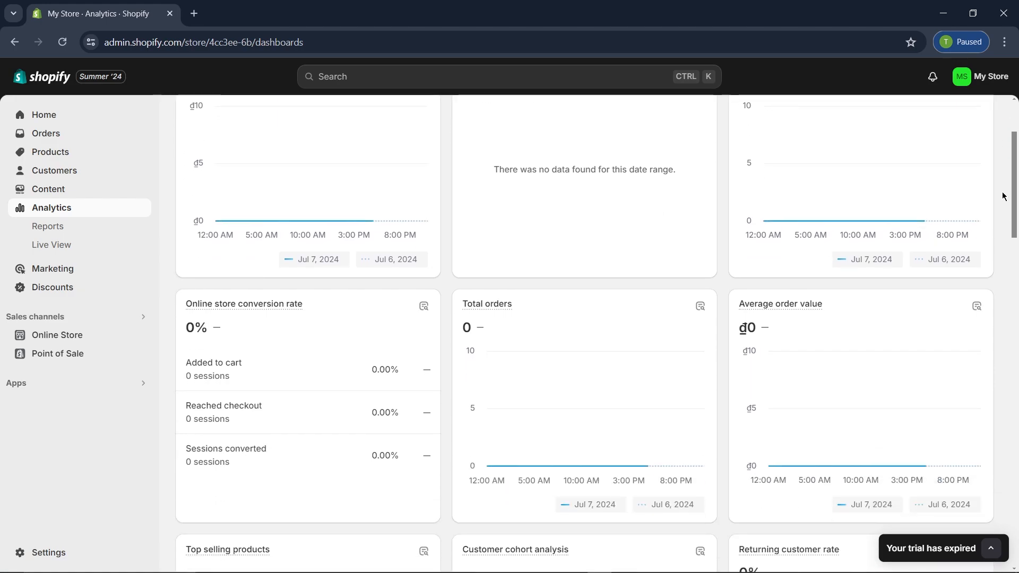
{"action": "scroll", "coordinate": [999, 236], "scroll_direction": "down", "scroll_amount": 4}
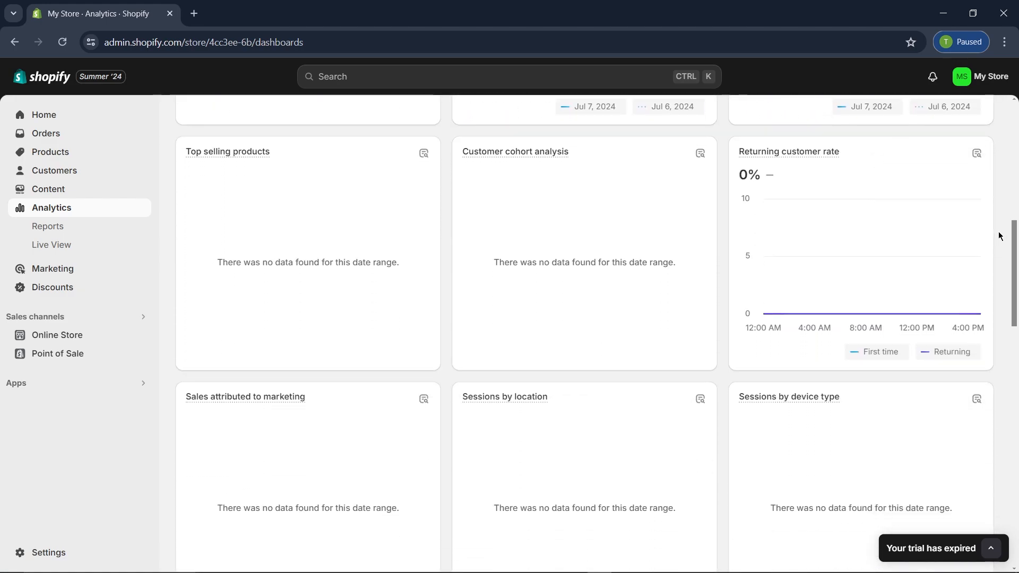
{"action": "mouse_move", "coordinate": [515, 263]}
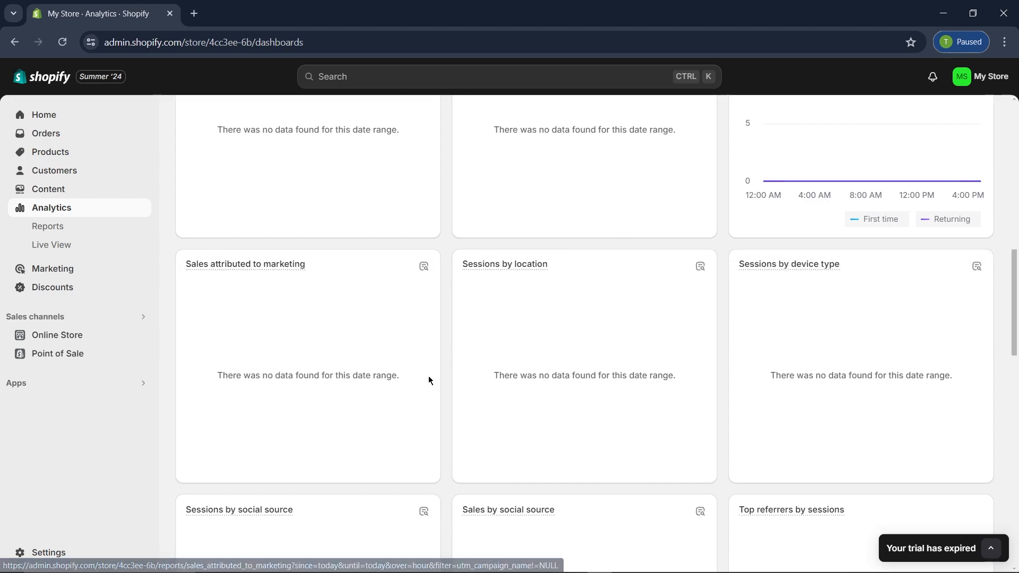
{"action": "scroll", "coordinate": [439, 391], "scroll_direction": "down", "scroll_amount": 5}
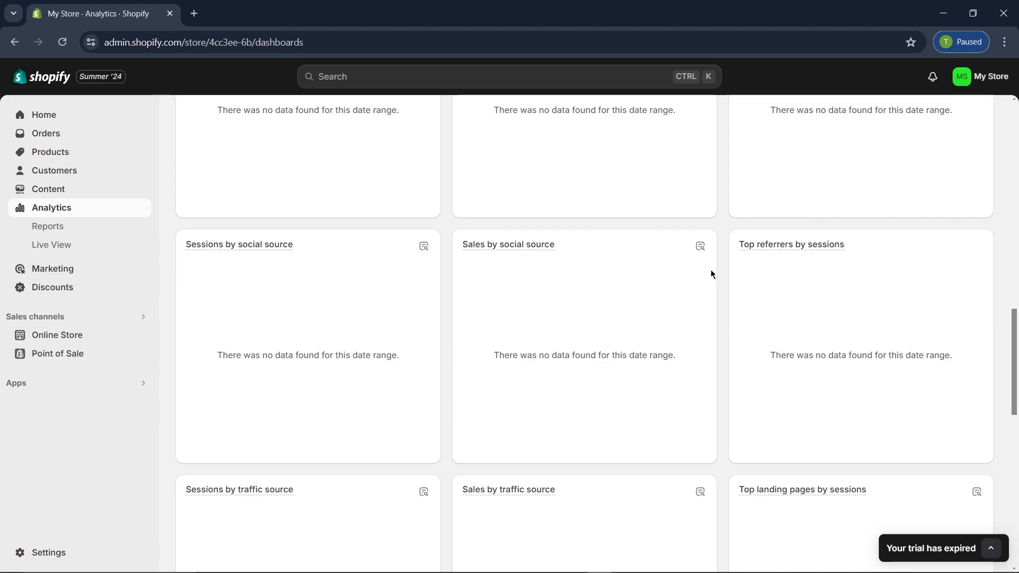
{"action": "scroll", "coordinate": [713, 273], "scroll_direction": "up", "scroll_amount": 9}
{"action": "scroll", "coordinate": [722, 284], "scroll_direction": "up", "scroll_amount": 9}
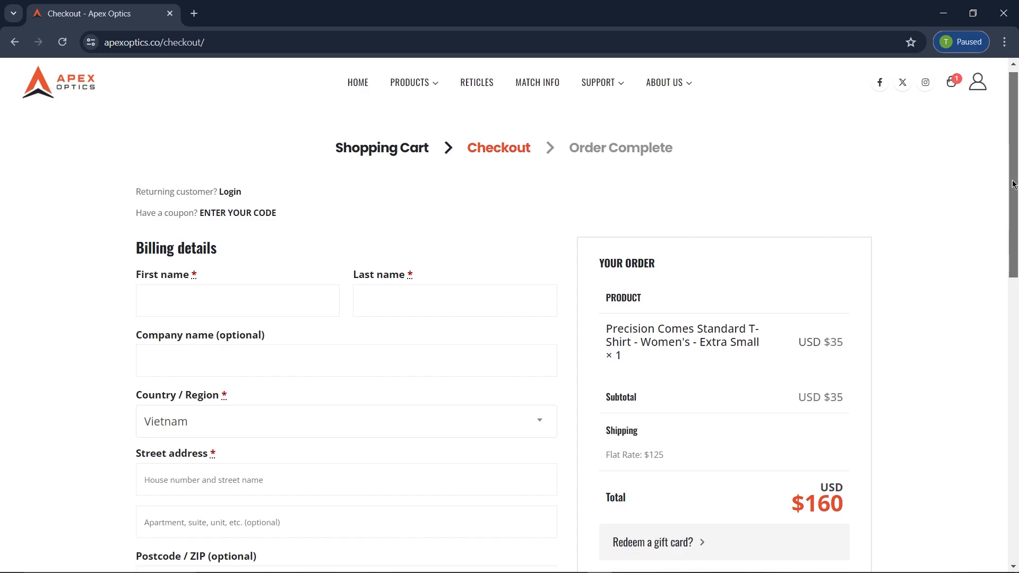
Check the flat shipping rate in the order summary on the Apex Optics checkout page
{"action": "scroll", "coordinate": [1013, 184], "scroll_direction": "down", "scroll_amount": 2}
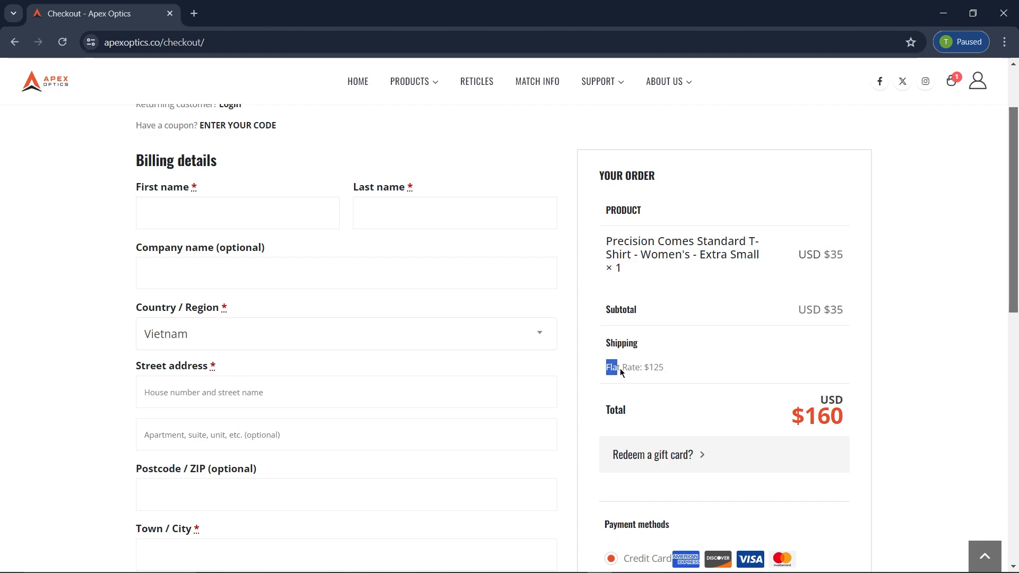
{"action": "left_click_drag", "start_coordinate": [622, 372], "coordinate": [664, 368]}
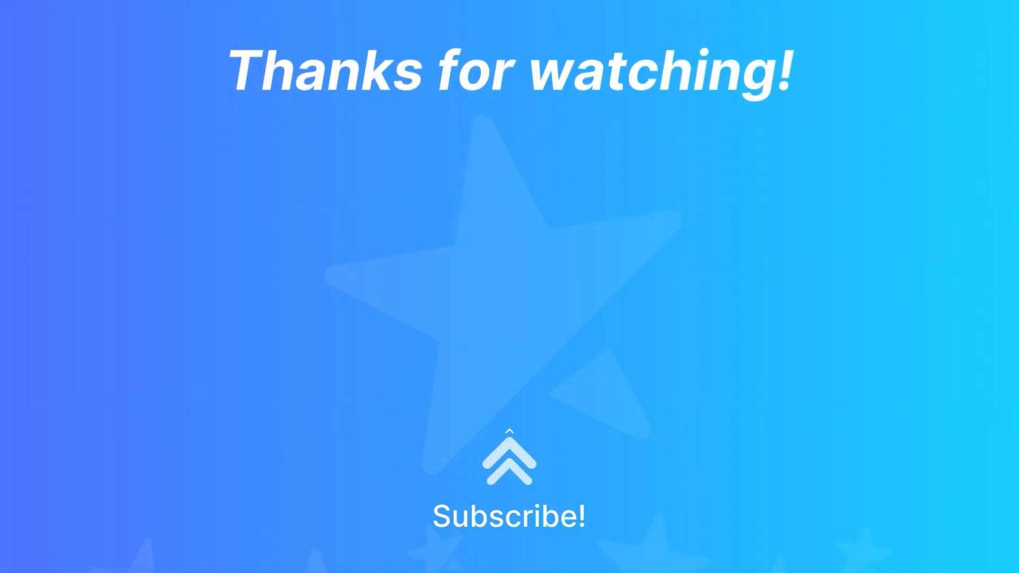